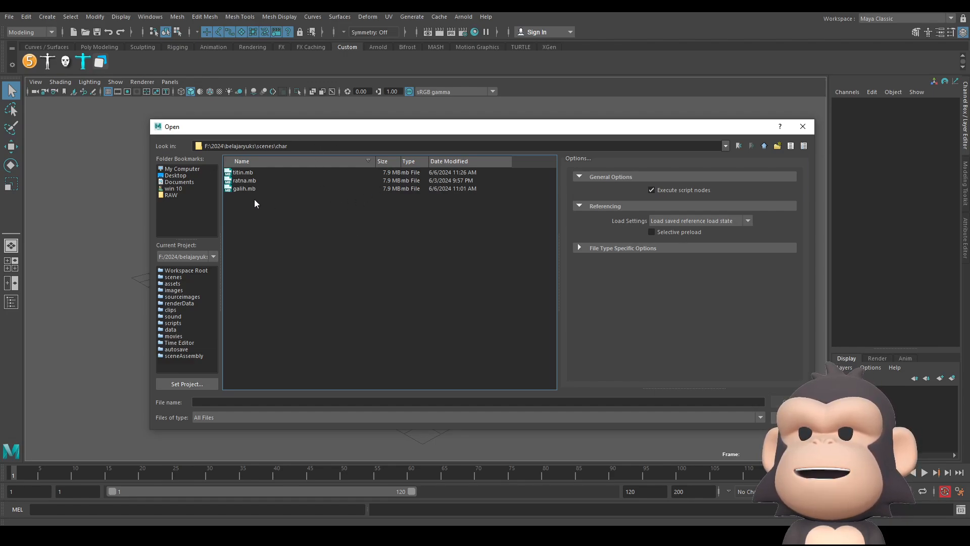
Step: Open the galih.mb character scene, discarding the changes to the current scene
click(243, 189)
click(789, 402)
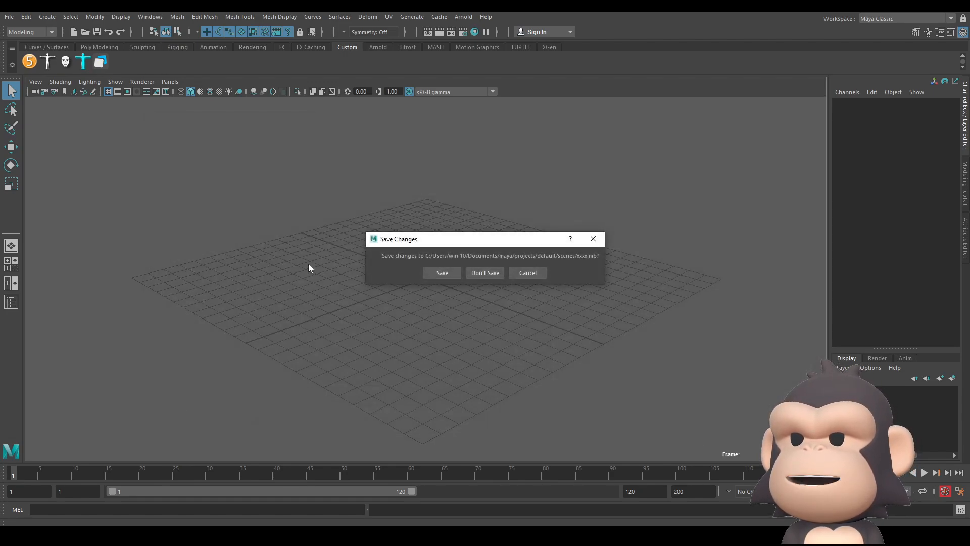
click(485, 274)
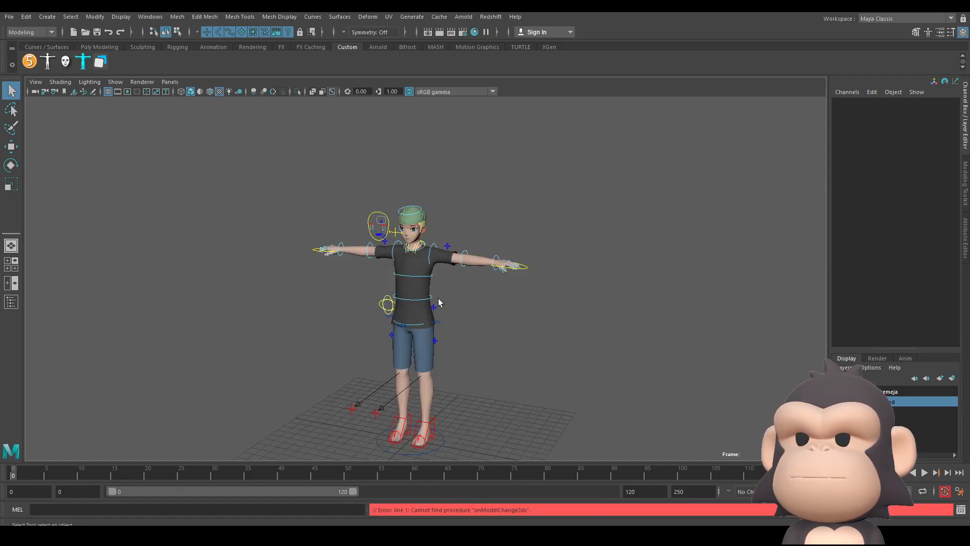
Step: Examine the rigged character and its control curves from the front and the side
scroll(439, 303, up, 3)
alt+middle_drag(456, 317, 436, 293)
scroll(435, 293, up, 1)
scroll(435, 293, down, 3)
alt+drag(318, 316, 372, 316)
scroll(387, 298, down, 3)
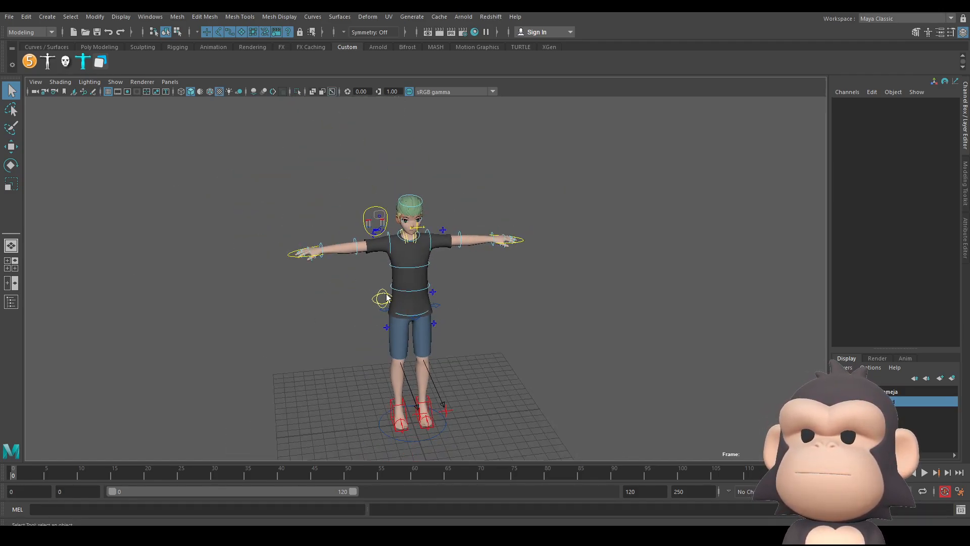
mouse_move(486, 296)
alt+mouse_down()
mouse_move(279, 306)
mouse_move(377, 316)
mouse_move(469, 288)
alt+mouse_up()
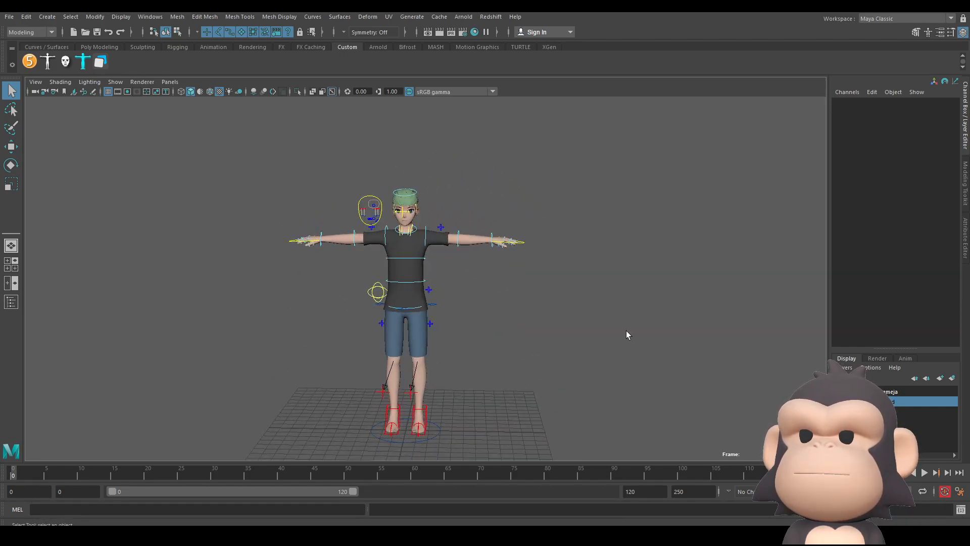
alt+drag(557, 252, 389, 348)
scroll(369, 314, up, 5)
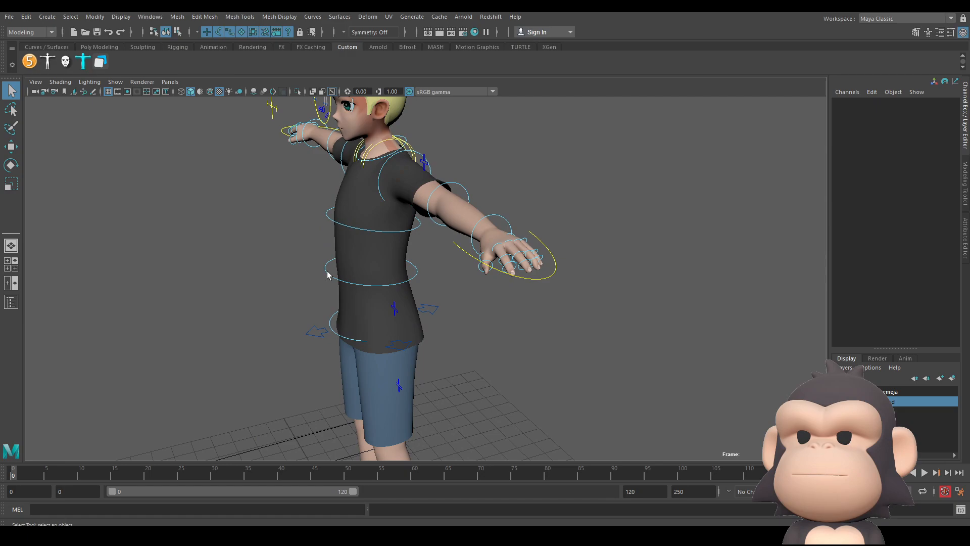
Step: Select the waist spine control ring, followed by the chest control ring, and inspect the upper body
click(324, 268)
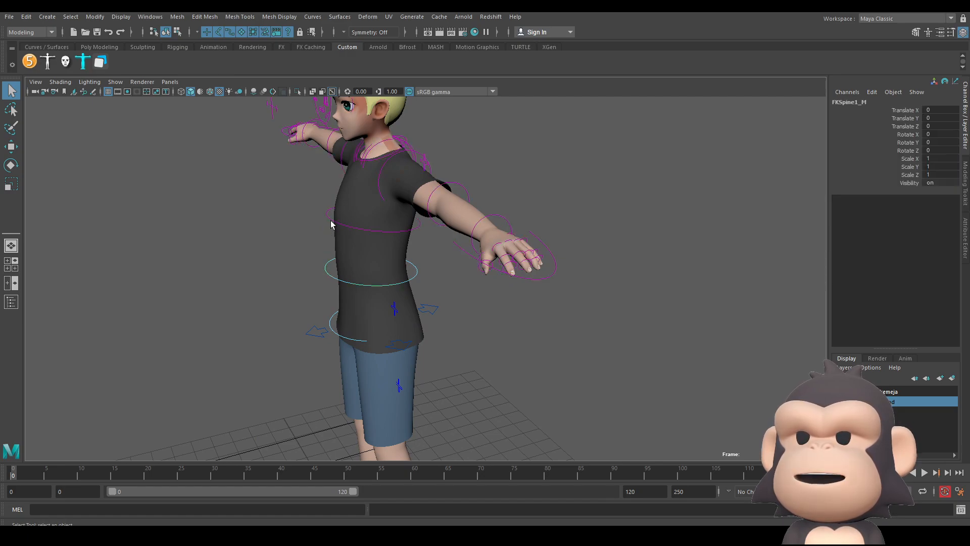
click(331, 221)
alt+drag(318, 226, 309, 234)
alt+middle_drag(309, 235, 298, 358)
scroll(298, 358, up, 4)
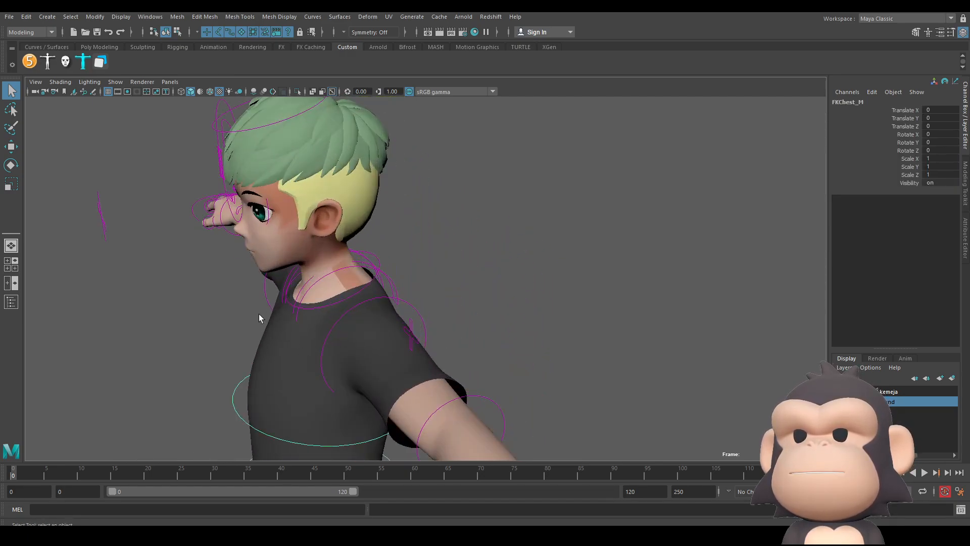
alt+drag(259, 317, 310, 298)
scroll(404, 259, down, 5)
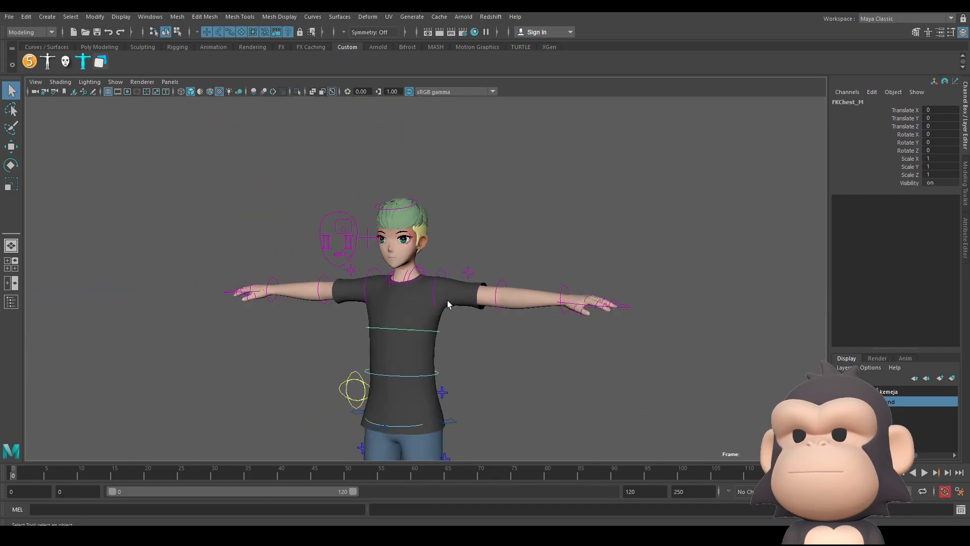
alt+middle_drag(458, 330, 448, 304)
Step: Select the shirt mesh, followed by the body mesh at the left forearm
click(430, 242)
click(461, 263)
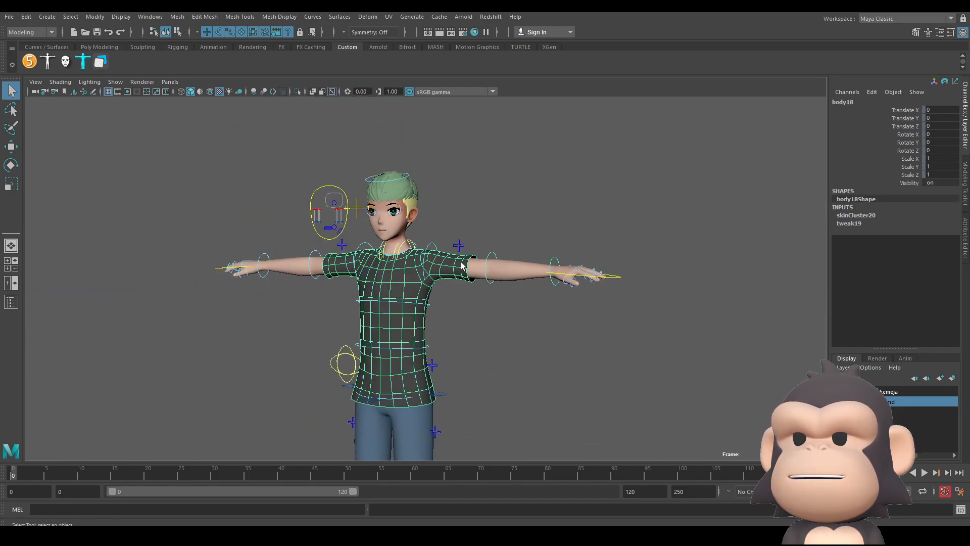
click(514, 277)
alt+drag(467, 328, 431, 351)
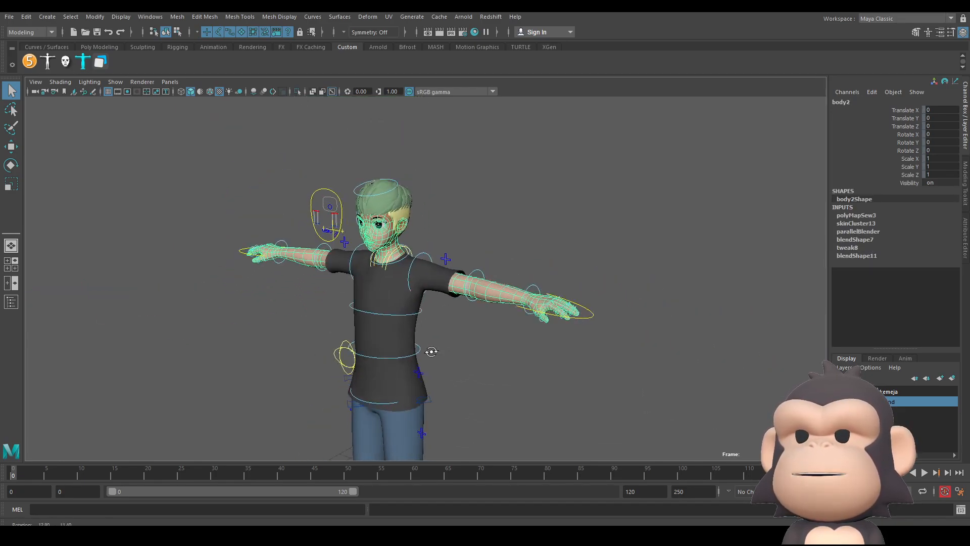
Step: Turn on the display of joints in the viewport and clear the selection
scroll(431, 351, up, 5)
click(114, 84)
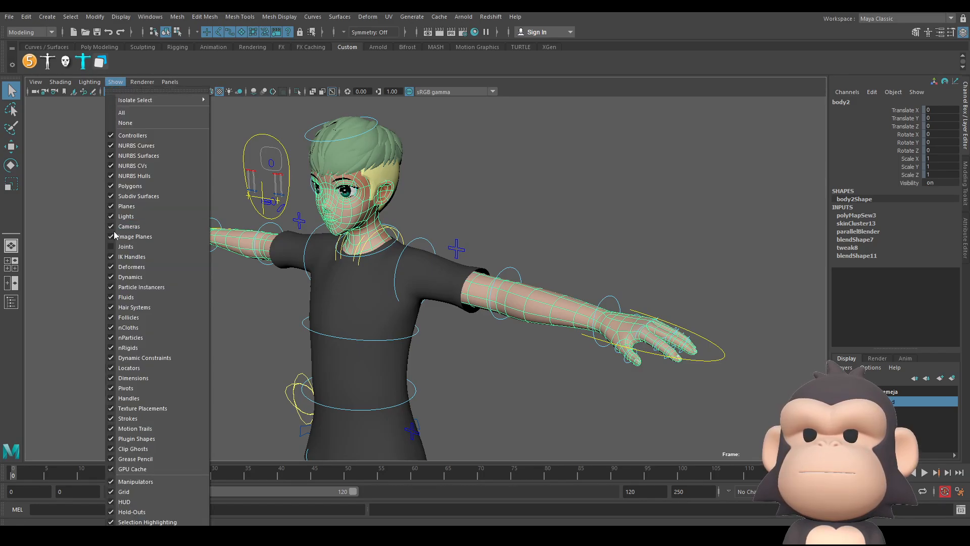
click(126, 247)
click(81, 206)
alt+drag(334, 292, 330, 309)
alt+middle_drag(331, 309, 241, 316)
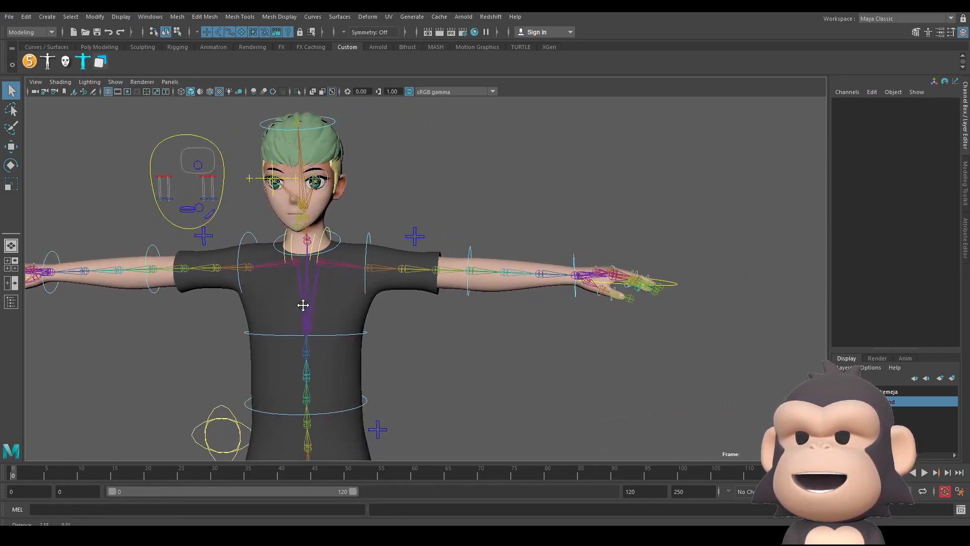
Step: Try moving the left upper-arm joint at the sleeve edge, undo the move, and deselect the joint
click(443, 271)
key(w)
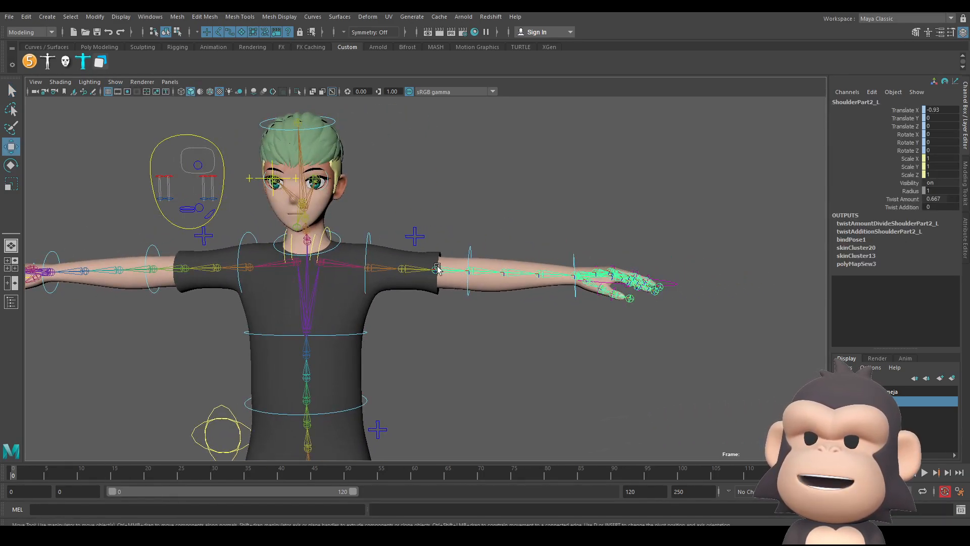
drag(437, 270, 451, 244)
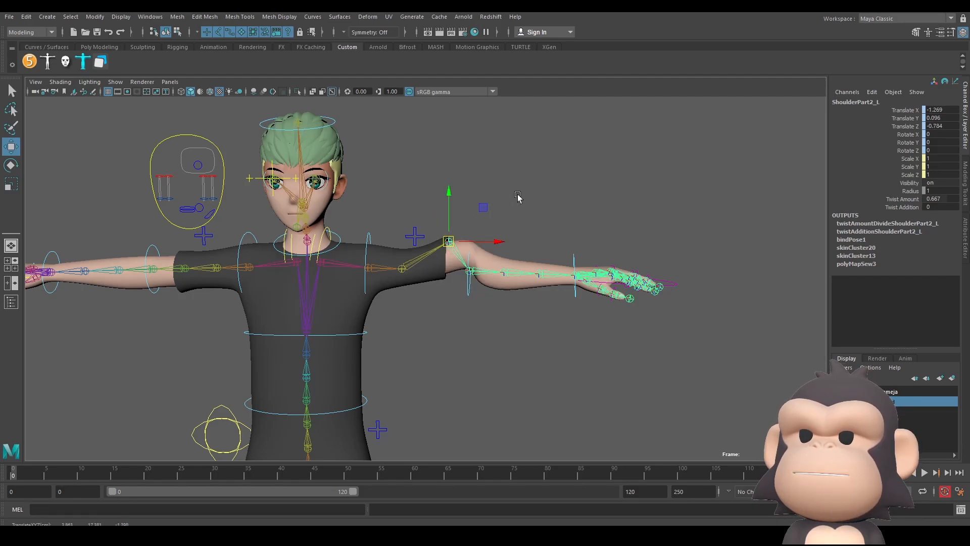
key(ctrl+z)
scroll(435, 233, down, 5)
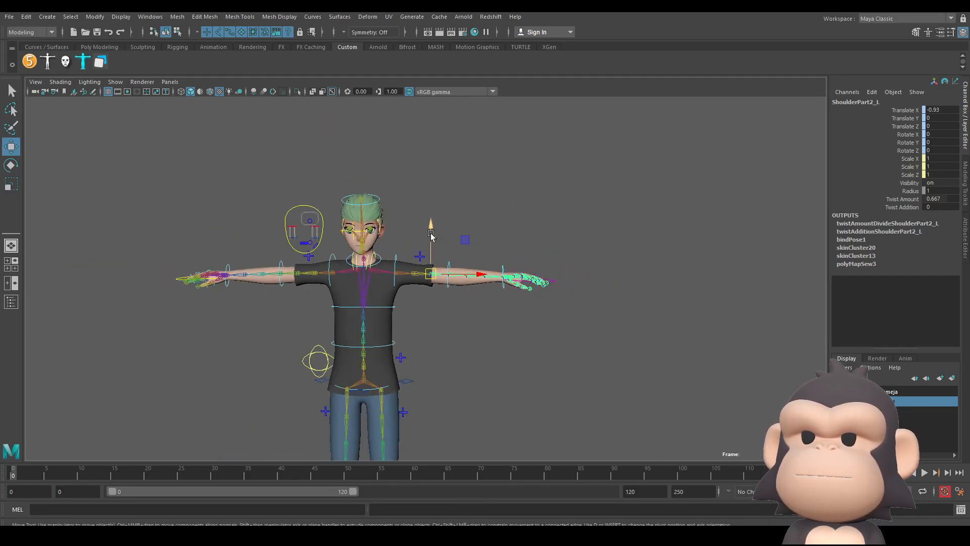
alt+drag(444, 323, 359, 309)
alt+middle_drag(359, 309, 373, 234)
click(300, 306)
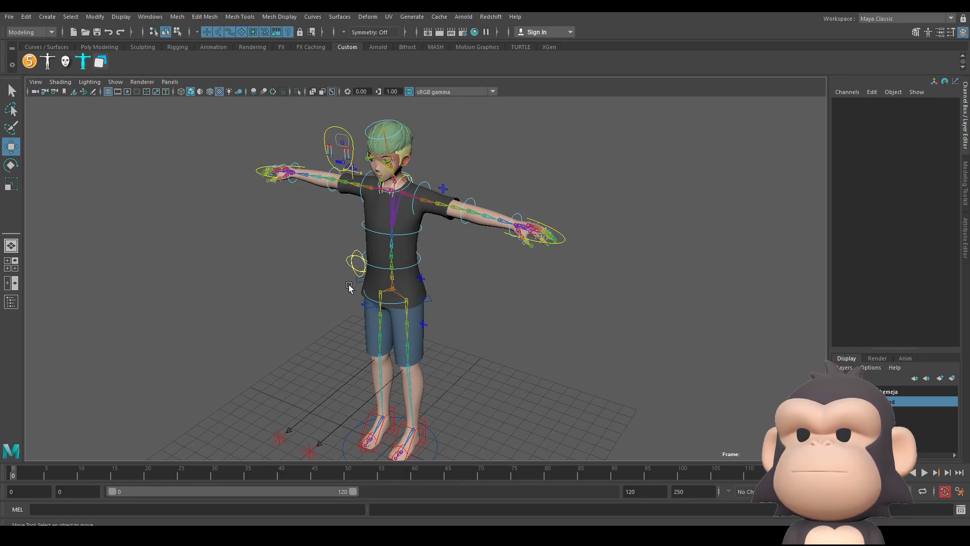
Step: Select the shirt mesh to inspect it against the skeleton, clear the selection, and examine the rig from several angles
alt+drag(348, 288, 419, 239)
click(413, 225)
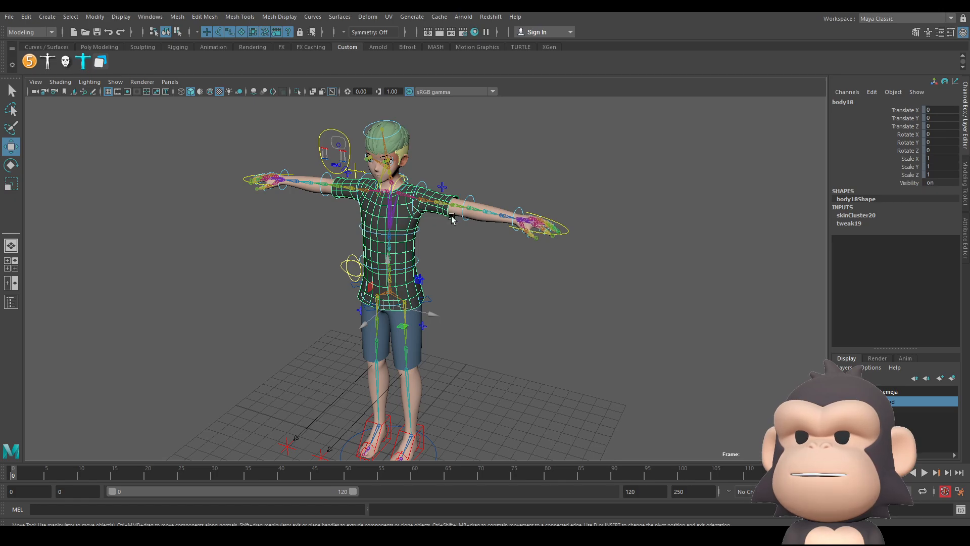
click(480, 337)
scroll(324, 341, up, 4)
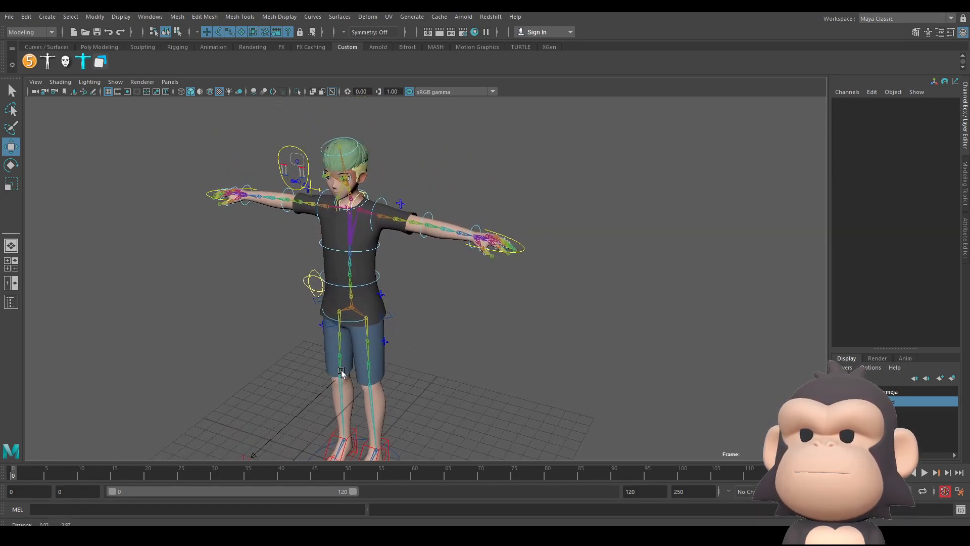
alt+drag(324, 342, 331, 270)
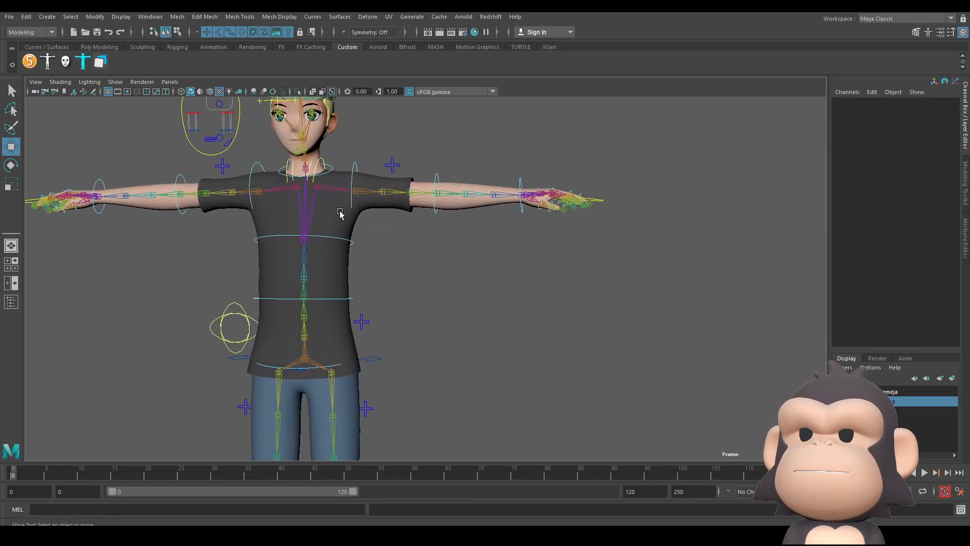
click(325, 226)
alt+drag(407, 283, 368, 274)
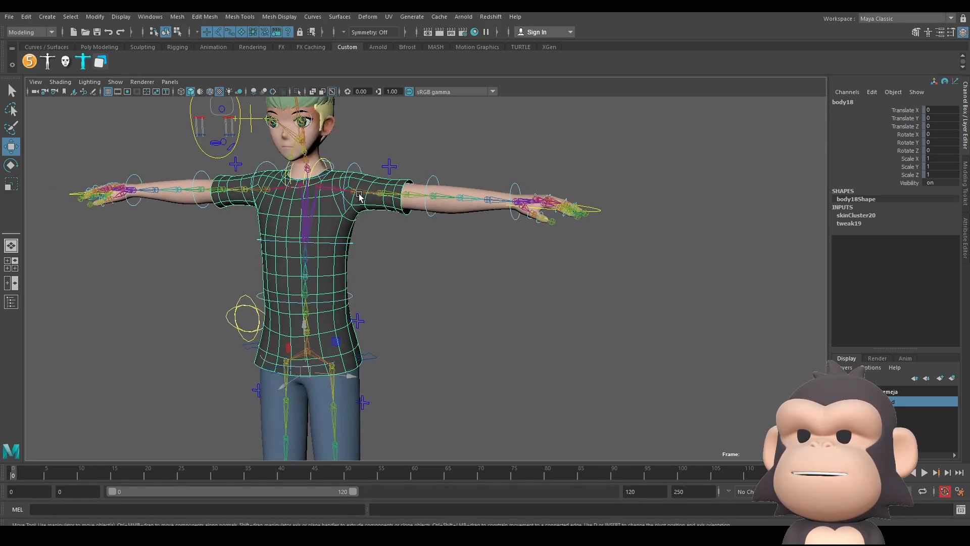
click(392, 284)
scroll(449, 325, down, 4)
alt+middle_drag(448, 325, 457, 288)
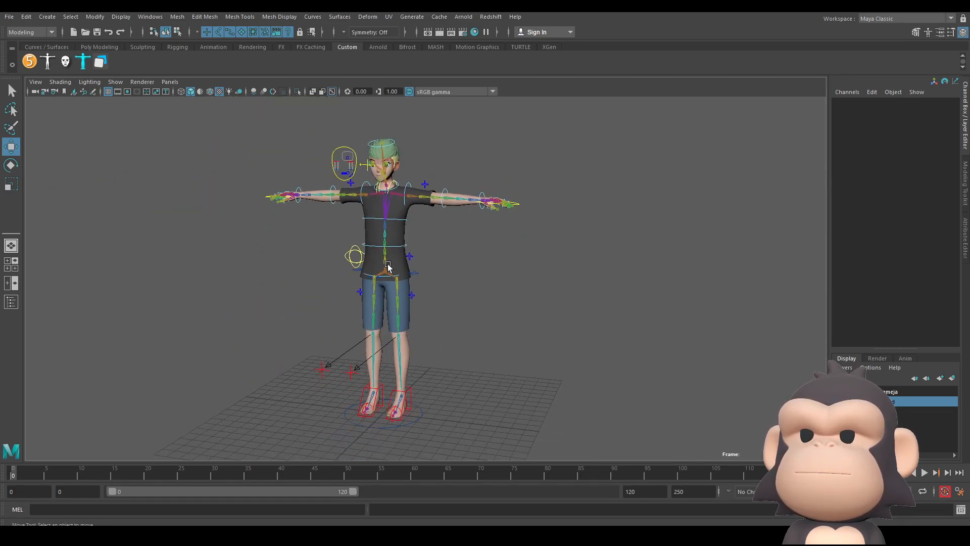
scroll(377, 314, up, 5)
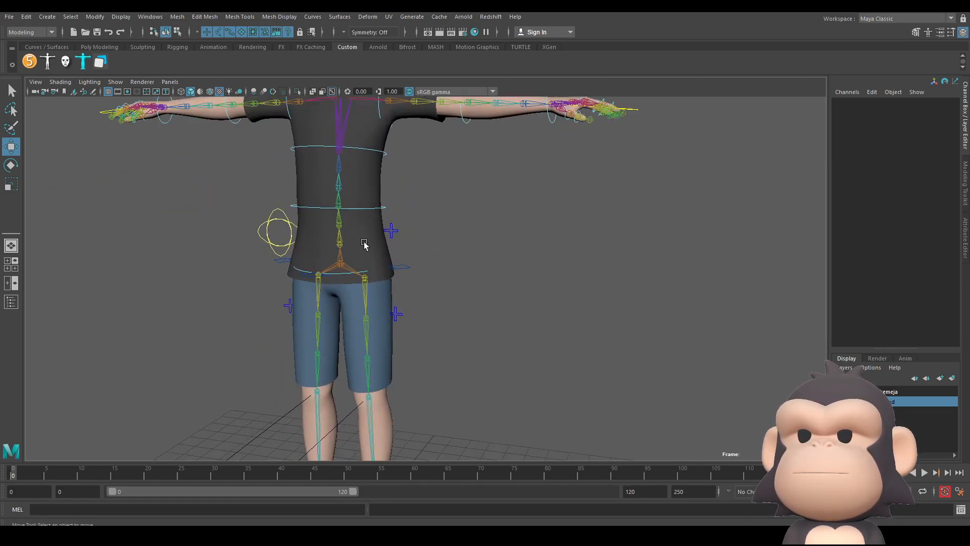
alt+middle_drag(365, 246, 418, 417)
scroll(417, 417, up, 2)
scroll(353, 328, down, 2)
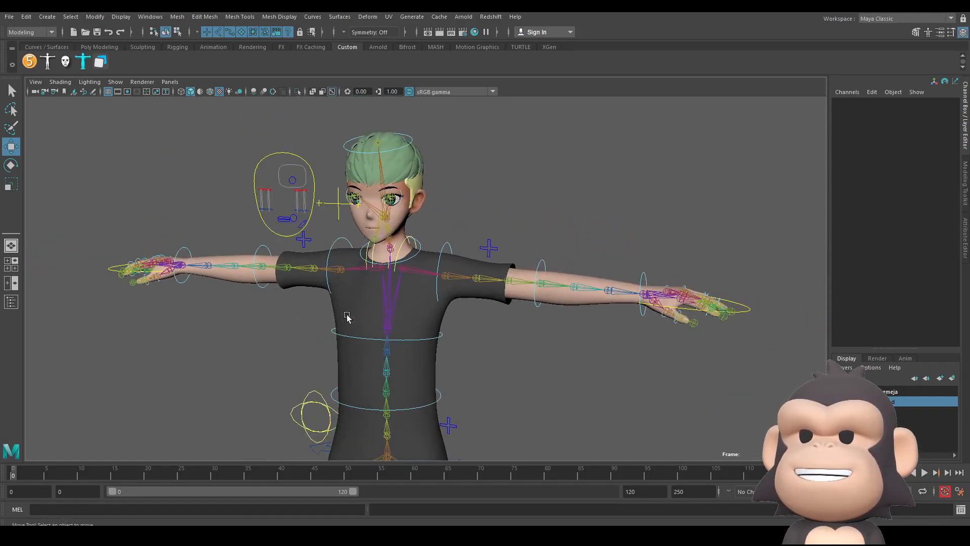
Step: Expand the selection mask, snapping, symmetry and construction history icon groups on the status line
click(194, 31)
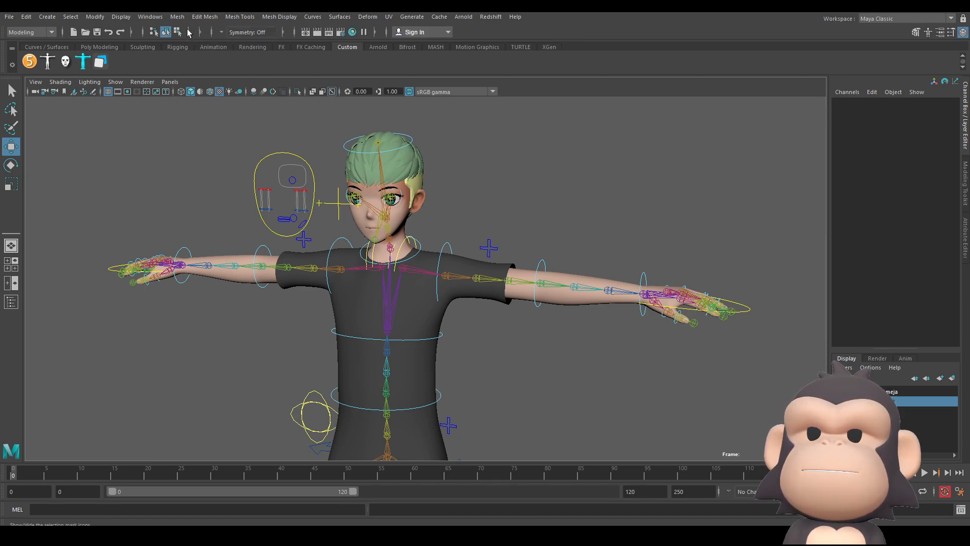
click(210, 32)
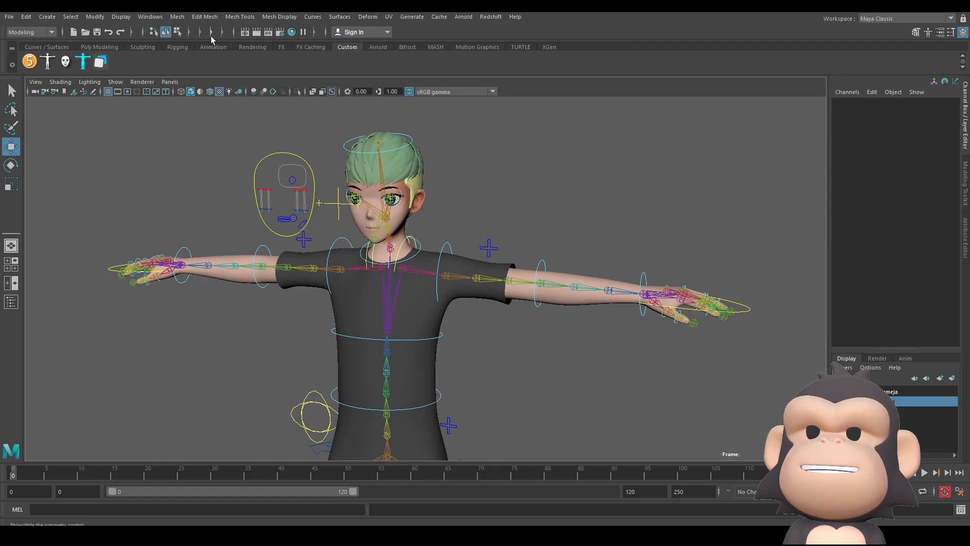
click(223, 32)
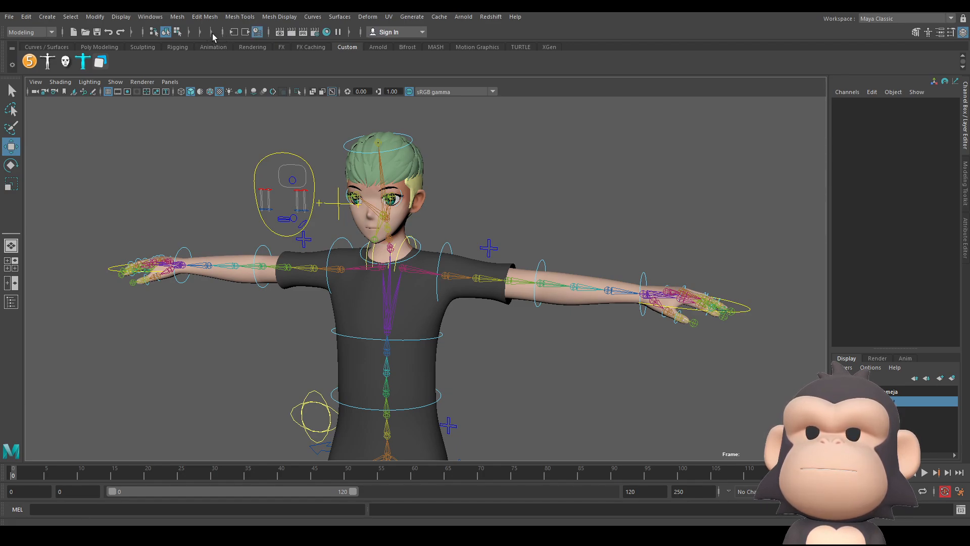
click(213, 33)
click(202, 30)
click(190, 32)
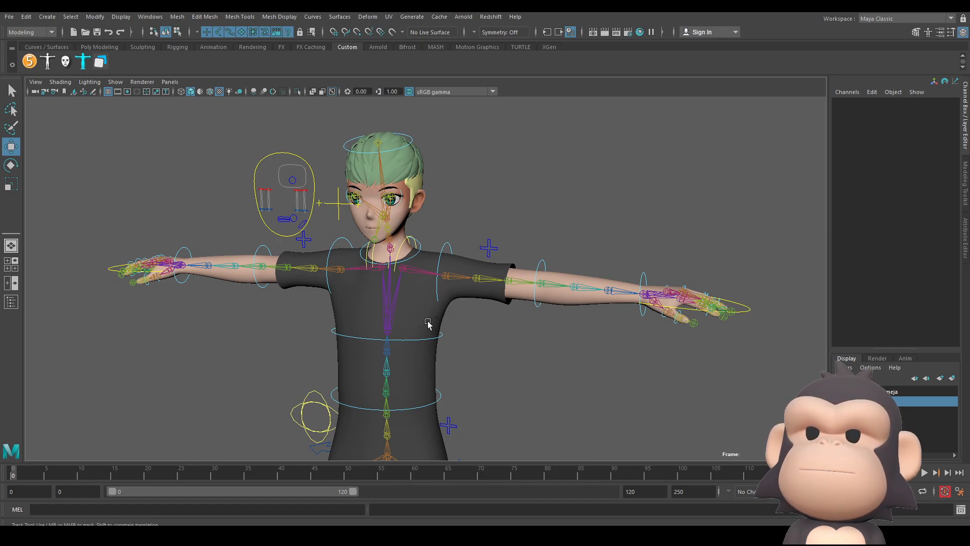
Step: Select the hair mesh, followed by the shirt and body meshes, and clear the selection
scroll(427, 319, down, 5)
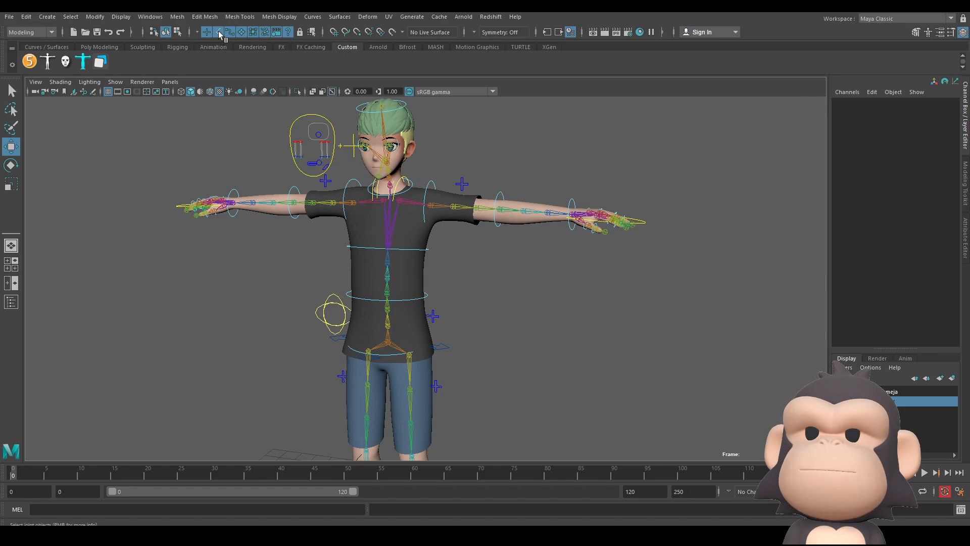
scroll(262, 255, up, 3)
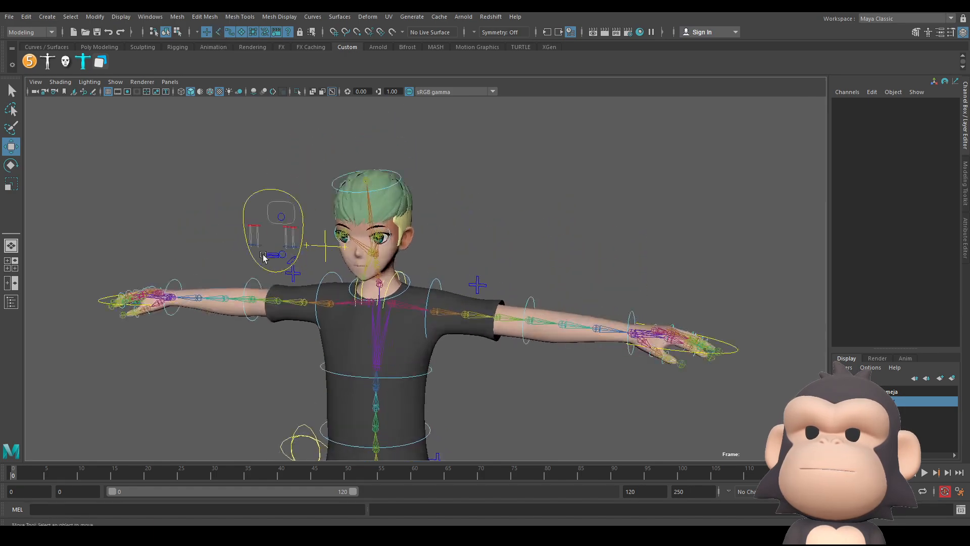
scroll(263, 255, up, 1)
click(367, 211)
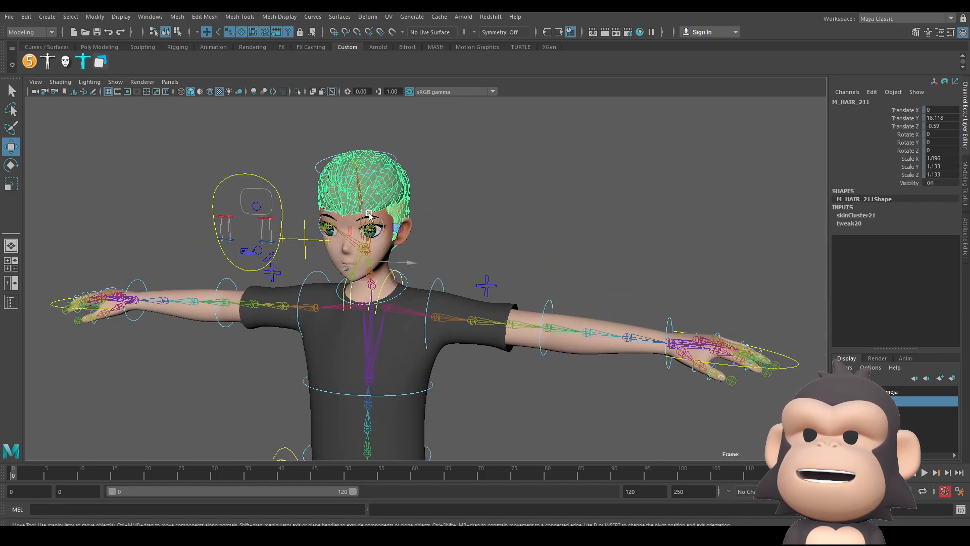
click(523, 326)
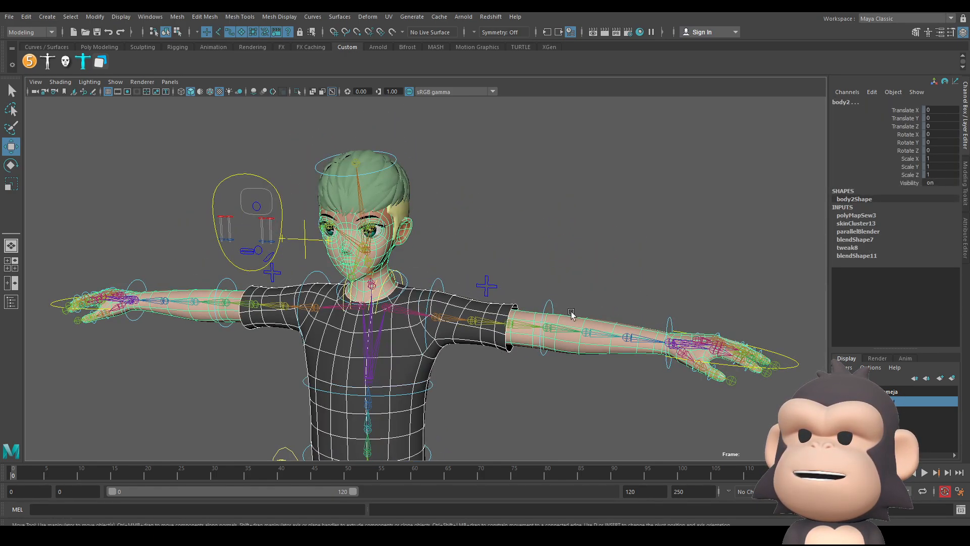
click(569, 222)
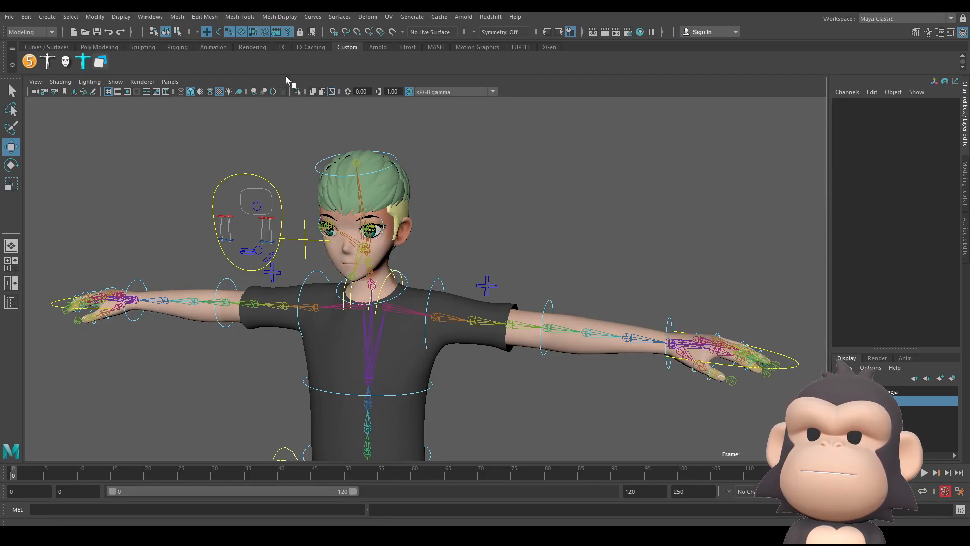
Step: Test the selection masks by area-selecting the left elbow control, the left upper-arm joint and the shoulder area
alt+middle_drag(443, 205, 410, 154)
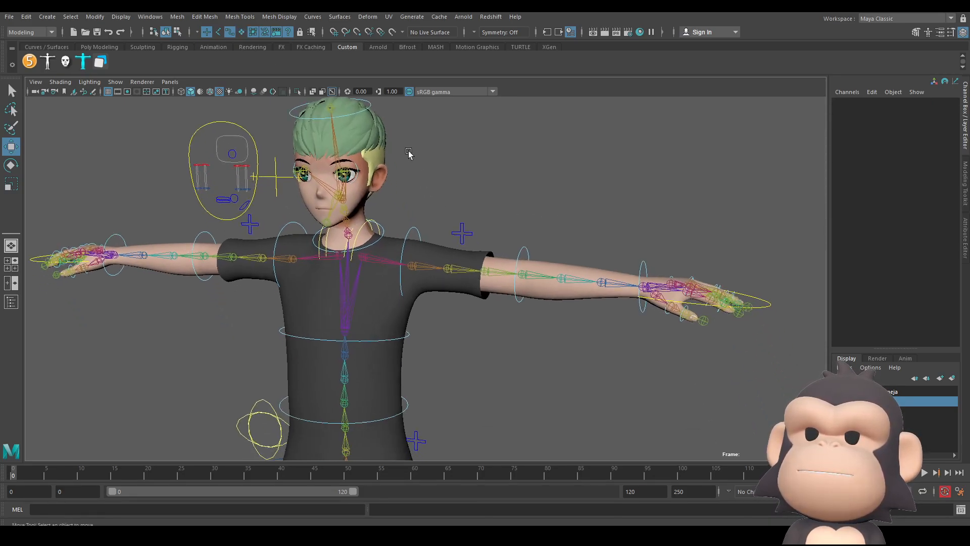
drag(528, 223, 591, 328)
mouse_move(445, 311)
alt+mouse_down()
mouse_move(478, 318)
mouse_move(486, 303)
alt+mouse_up()
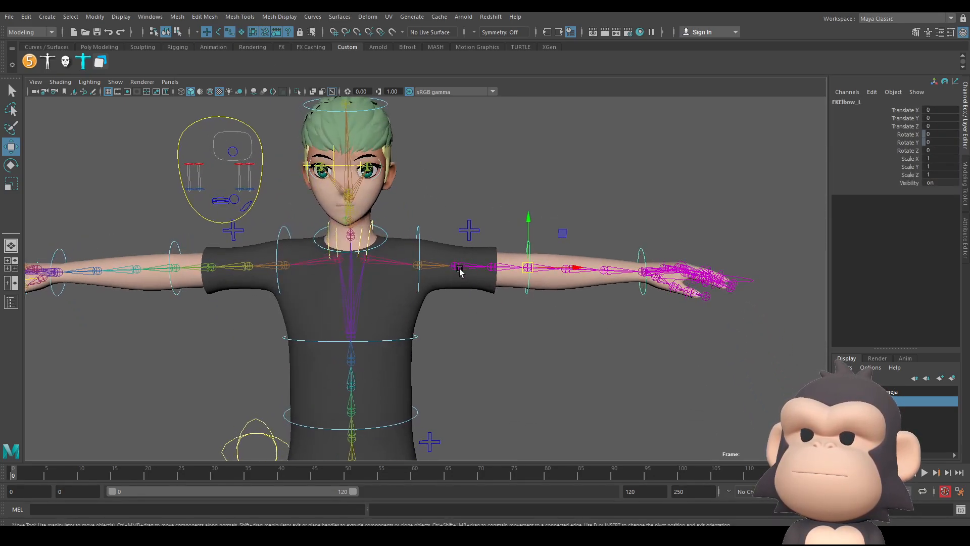
drag(458, 262, 471, 290)
drag(396, 250, 404, 282)
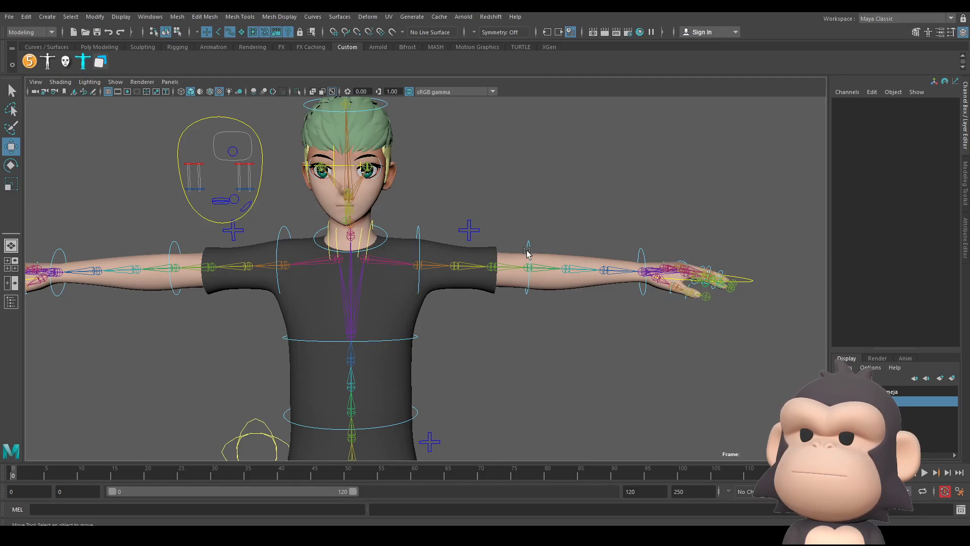
Step: Area-select the left elbow control, examine the rig from the front and back, and clear the selection
drag(524, 241, 534, 339)
scroll(437, 353, down, 5)
alt+middle_drag(367, 384, 350, 297)
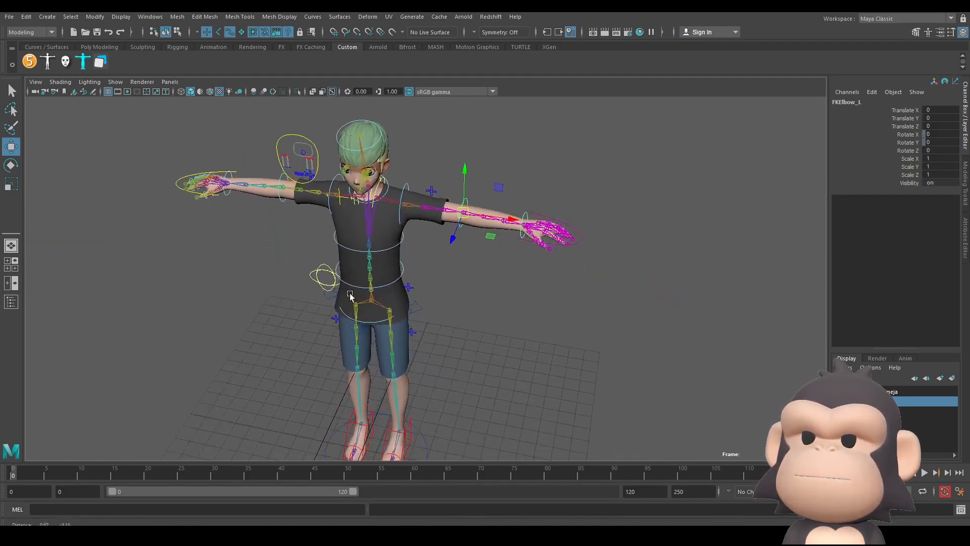
scroll(348, 297, down, 3)
alt+drag(489, 346, 465, 325)
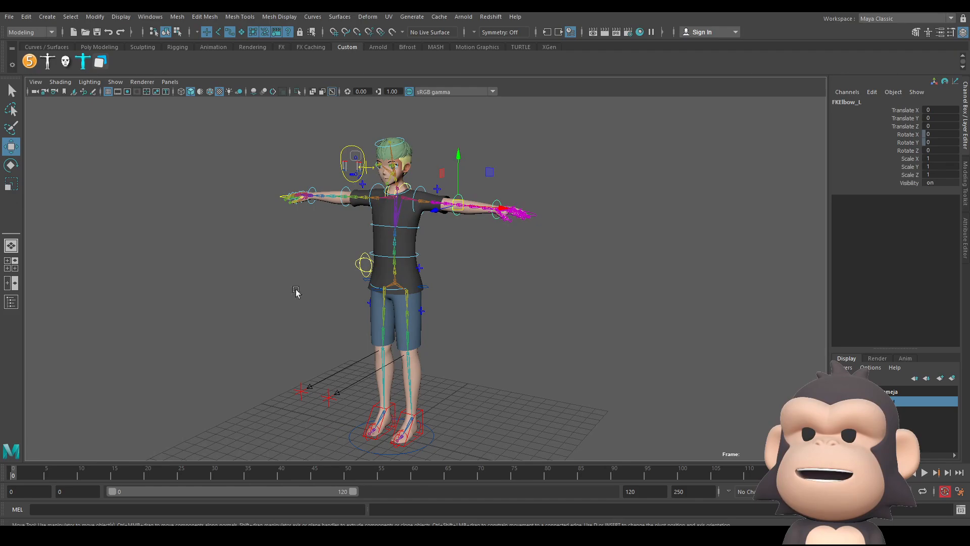
scroll(297, 293, up, 5)
alt+drag(282, 295, 368, 294)
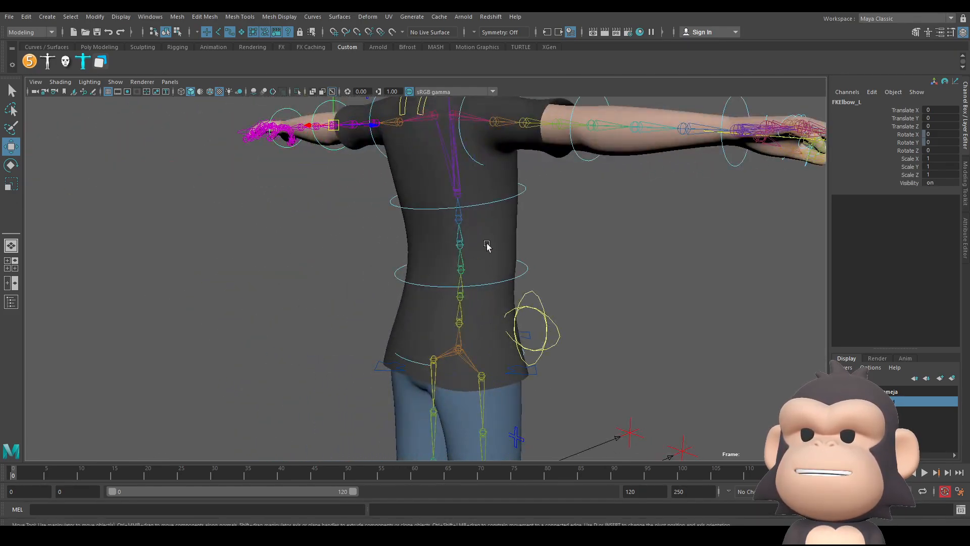
click(360, 248)
Step: Examine the whole character with its meshes, joints and controls from several angles and distances
scroll(350, 276, down, 5)
scroll(350, 275, down, 3)
alt+drag(548, 317, 399, 310)
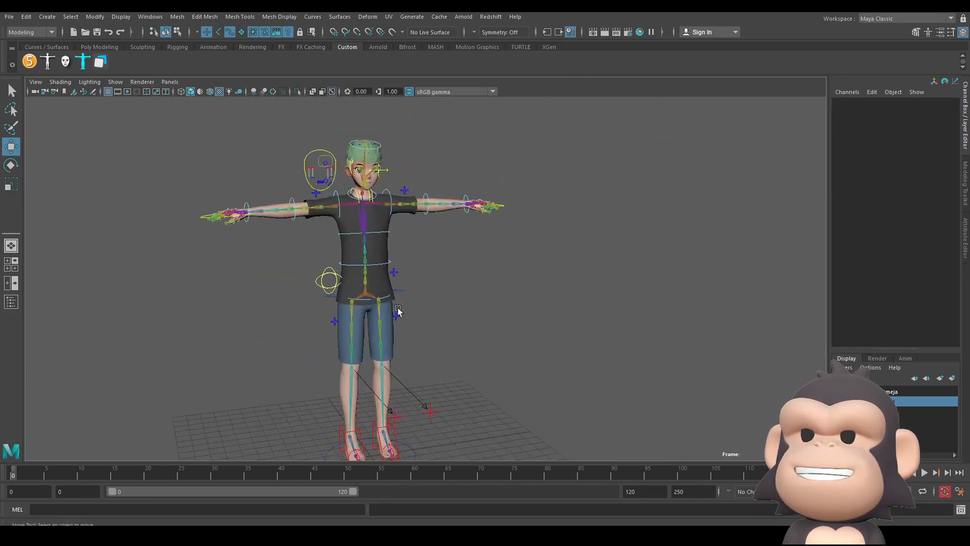
alt+middle_drag(368, 262, 381, 325)
scroll(381, 324, up, 3)
scroll(511, 355, down, 5)
alt+middle_drag(510, 354, 484, 324)
scroll(478, 322, up, 4)
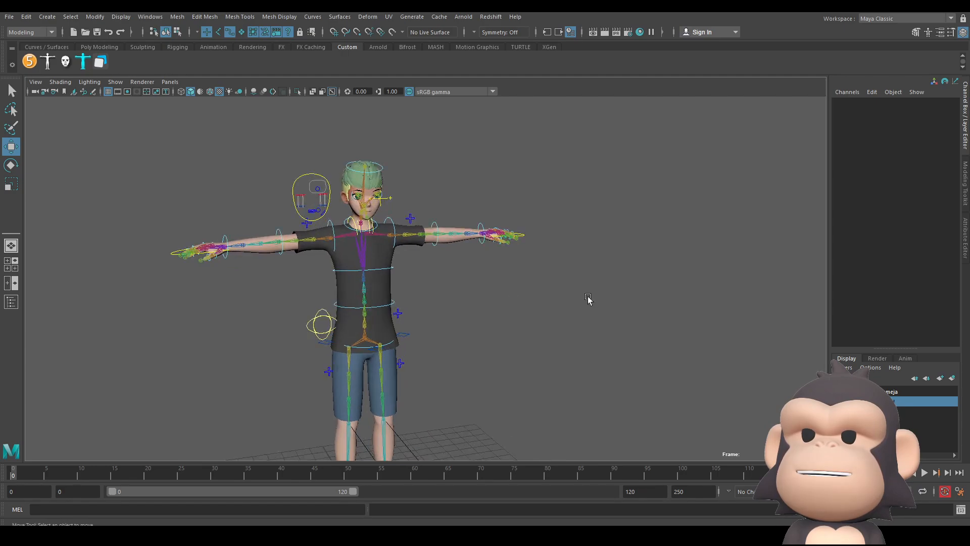
alt+drag(589, 299, 484, 299)
Step: Hide all object types in the viewport and display only polygons and NURBS curves
click(116, 82)
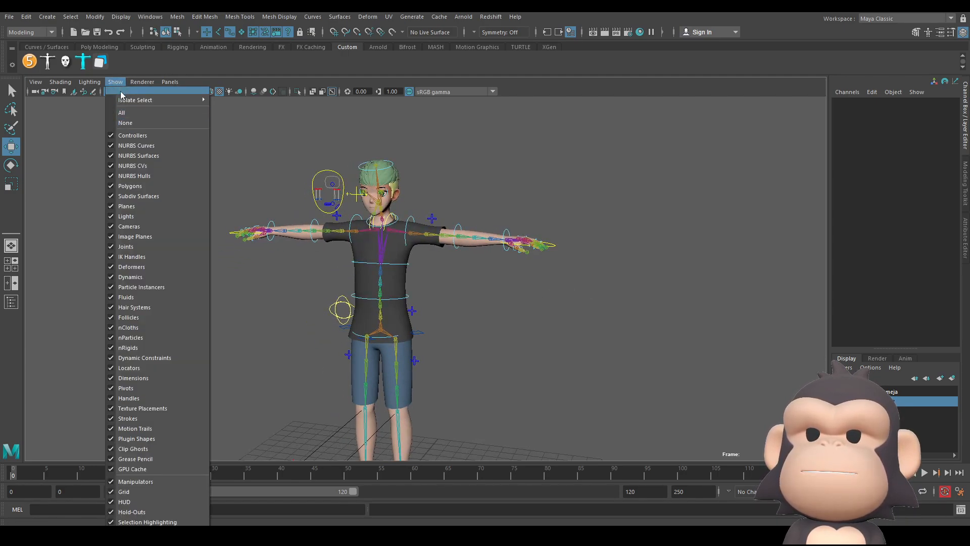
click(126, 123)
click(115, 82)
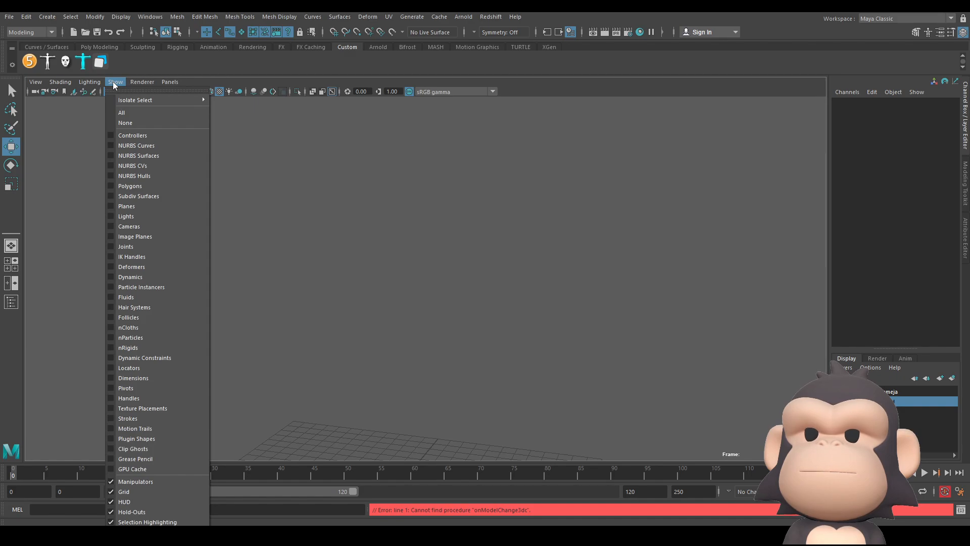
click(130, 186)
click(115, 81)
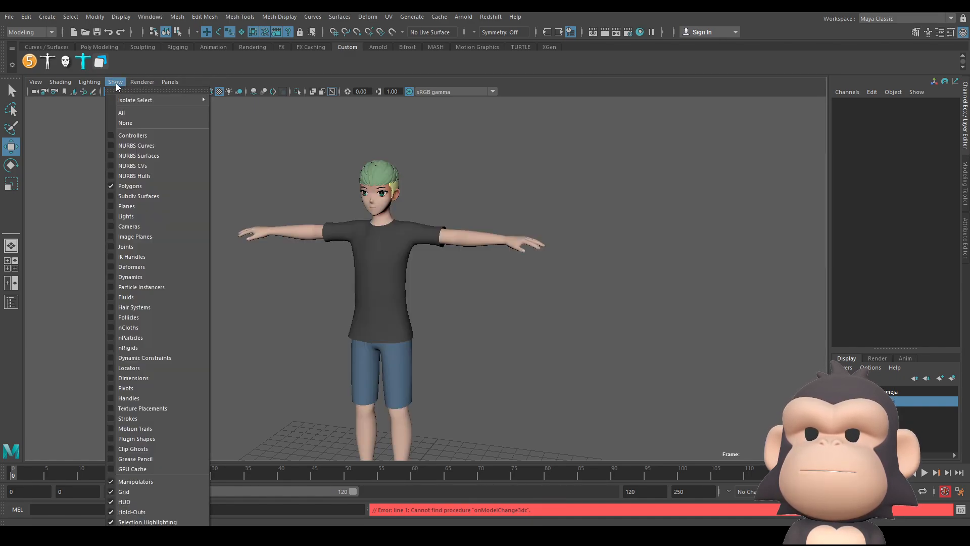
click(129, 147)
Step: Select the left elbow control with the Rotate tool, examine the character without joints, and clear the selection
alt+drag(542, 364, 472, 244)
click(440, 197)
key(e)
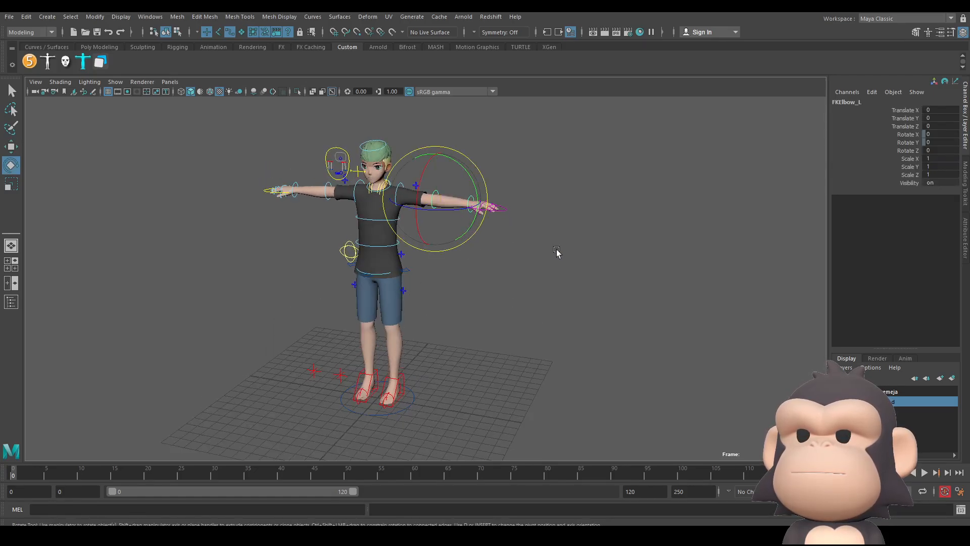
alt+drag(557, 252, 530, 270)
scroll(526, 274, up, 4)
scroll(524, 274, down, 5)
alt+drag(347, 325, 574, 290)
click(581, 288)
Step: Try rotating the left elbow control and undo the rotation
alt+drag(642, 305, 418, 350)
scroll(415, 326, up, 5)
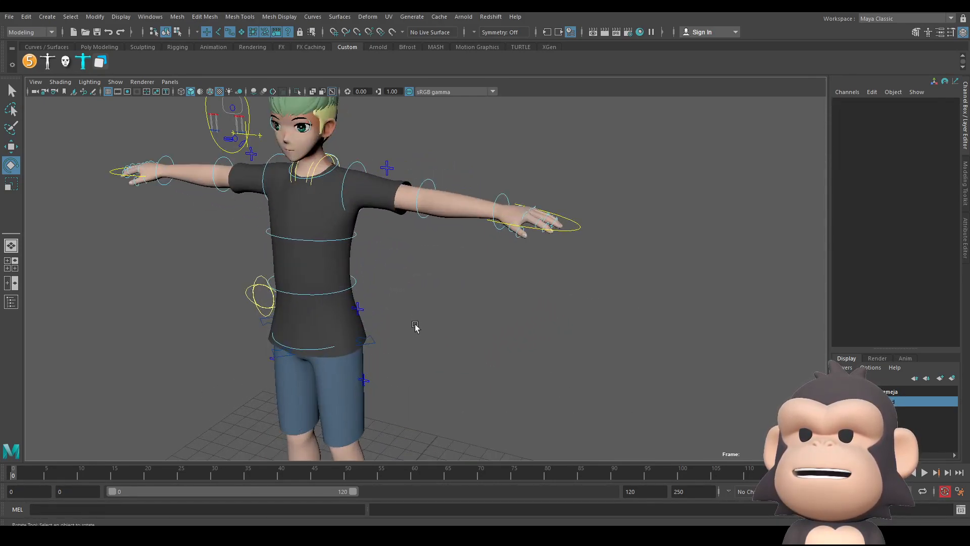
scroll(431, 274, up, 4)
click(431, 271)
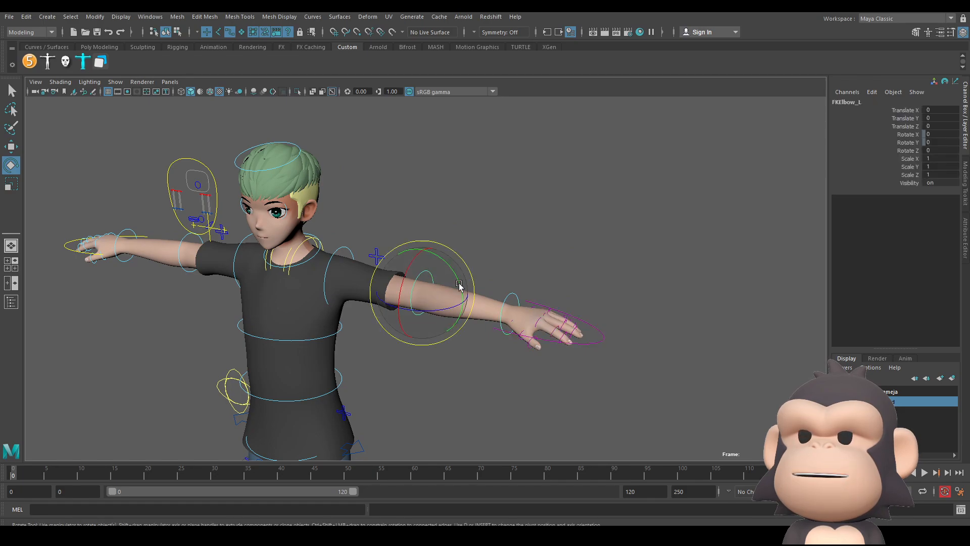
alt+drag(461, 282, 455, 310)
drag(440, 260, 419, 326)
key(ctrl+z)
Step: Try rotating the left wrist control and undo the rotation
click(504, 323)
alt+drag(543, 338, 539, 306)
key(ctrl+z)
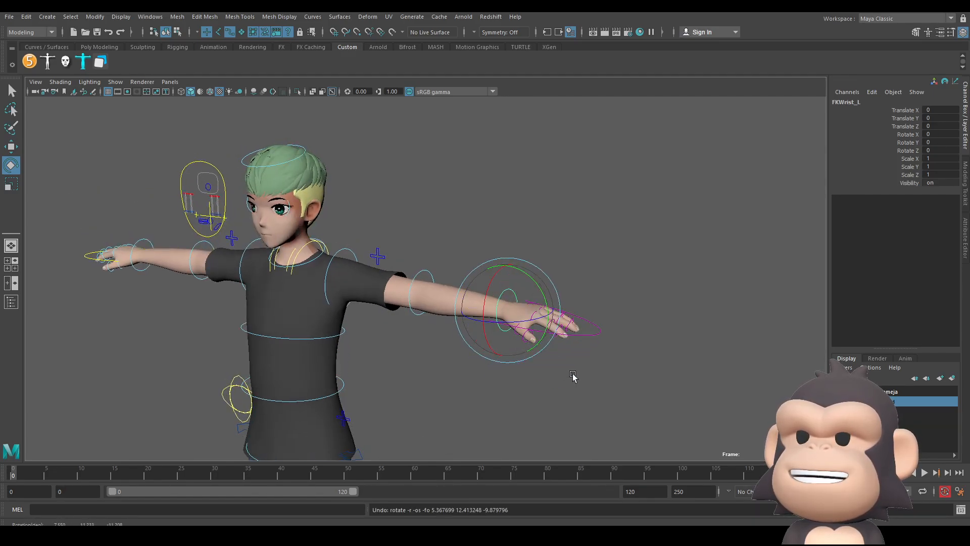
Step: Try rotating the left index finger's base control and the next finger control, undoing each rotation
alt+middle_drag(574, 377, 499, 342)
scroll(500, 342, up, 5)
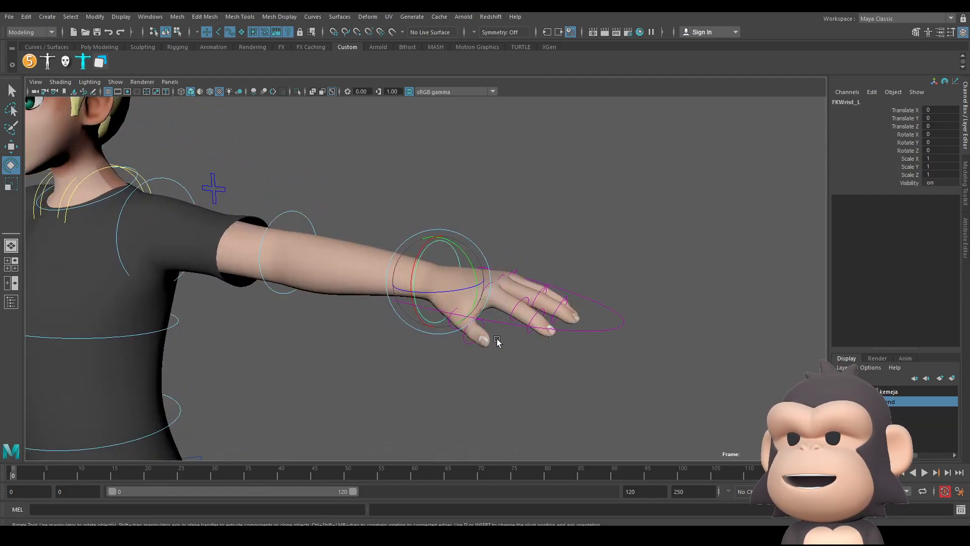
scroll(498, 342, up, 3)
click(513, 289)
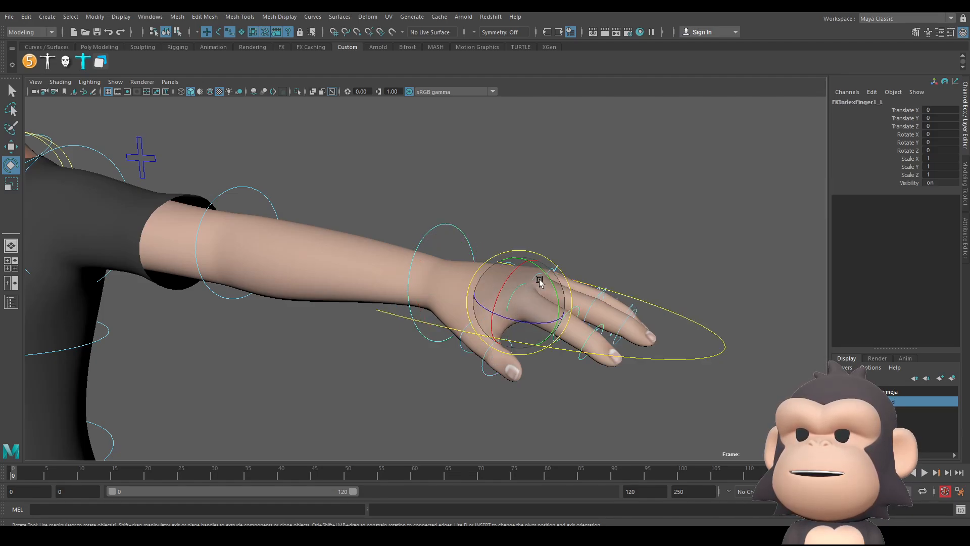
drag(540, 281, 557, 303)
key(ctrl+z)
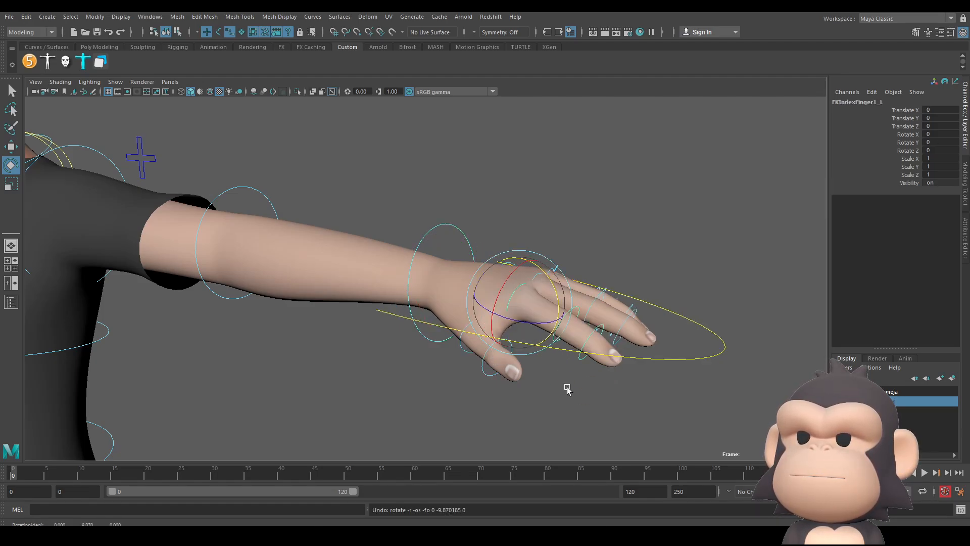
click(567, 388)
click(572, 312)
drag(578, 290, 628, 308)
key(ctrl+z)
Step: Select the left hand's Fingers_L control, try changing its Thumb Curl, and undo the change
click(698, 313)
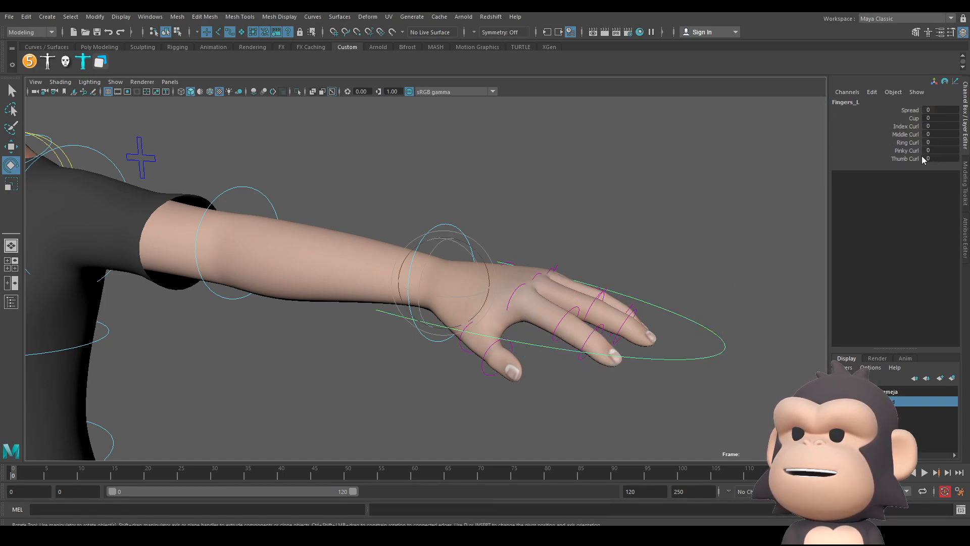
click(905, 158)
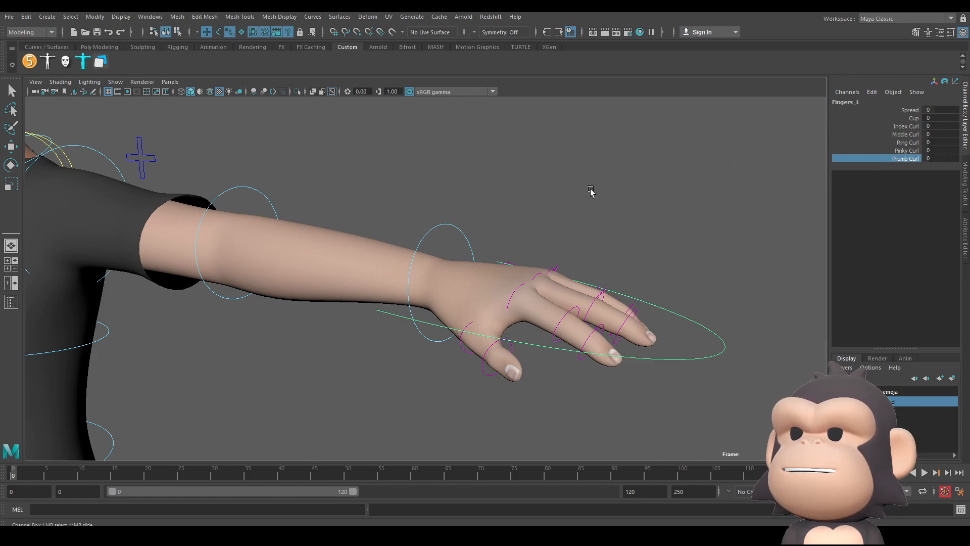
middle_drag(538, 183, 574, 206)
key(ctrl+z)
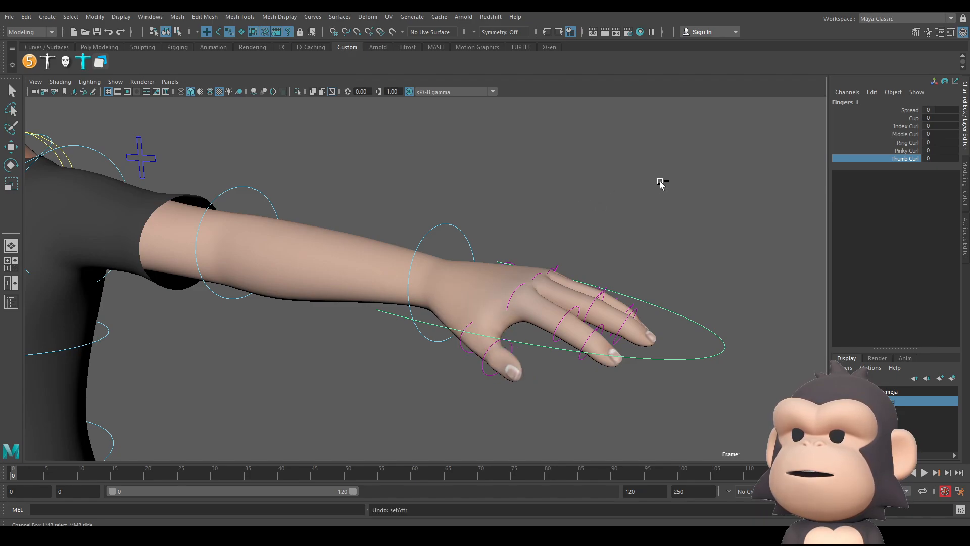
Step: Try a Cup value of about 6.4 on the left-hand fingers control and undo it
click(859, 119)
alt+drag(639, 194, 678, 193)
middle_drag(678, 194, 721, 191)
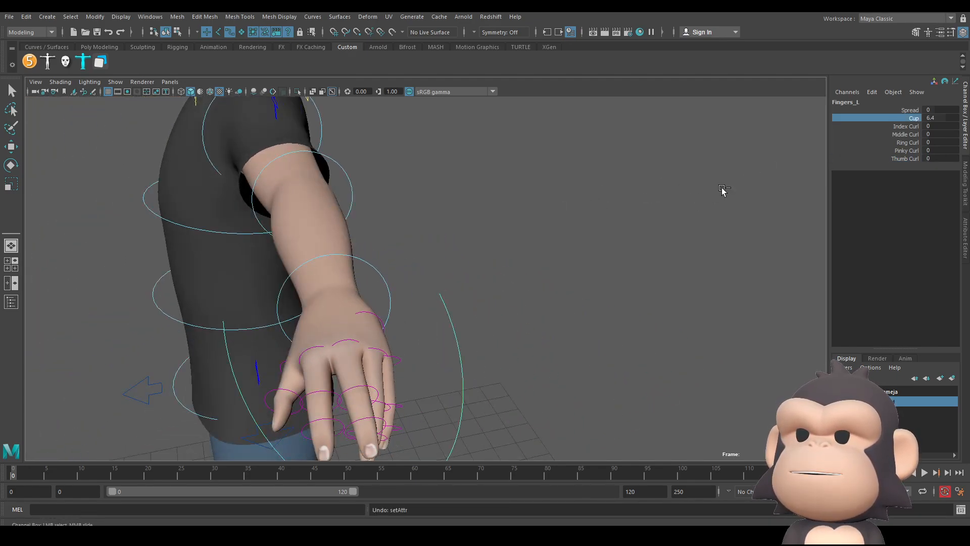
key(ctrl+z)
Step: Try a Spread value of about 0.9 on the left-hand fingers control
click(921, 110)
middle_drag(645, 165, 608, 202)
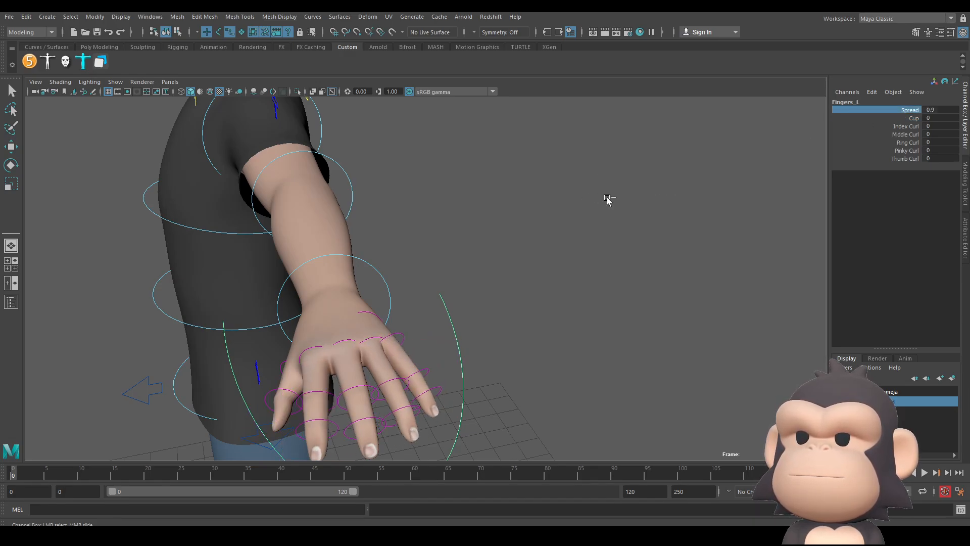
alt+drag(609, 202, 528, 248)
alt+drag(318, 339, 391, 312)
Step: Select the hip swinger control beside the waist and try rotating it
scroll(444, 219, down, 7)
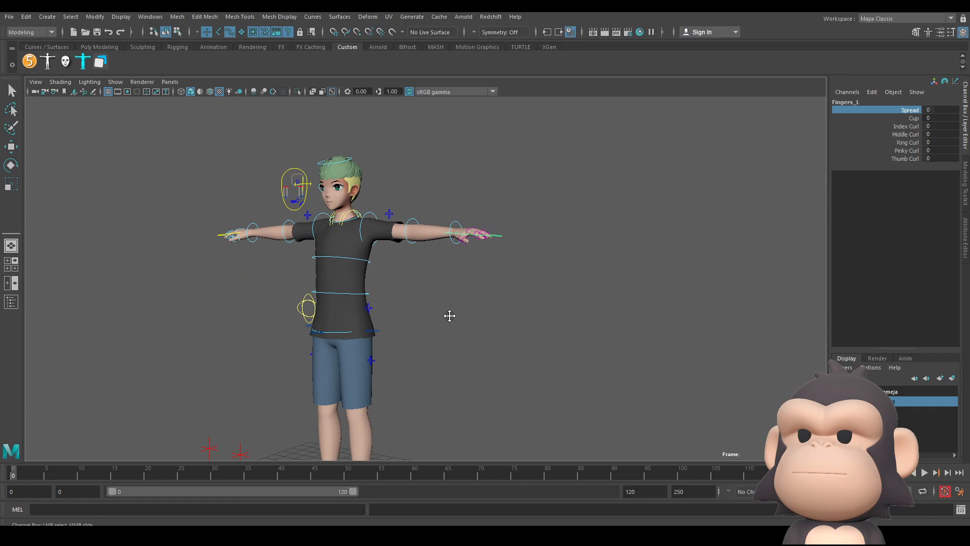
alt+middle_drag(449, 317, 468, 217)
click(315, 212)
key(e)
alt+drag(284, 242, 320, 206)
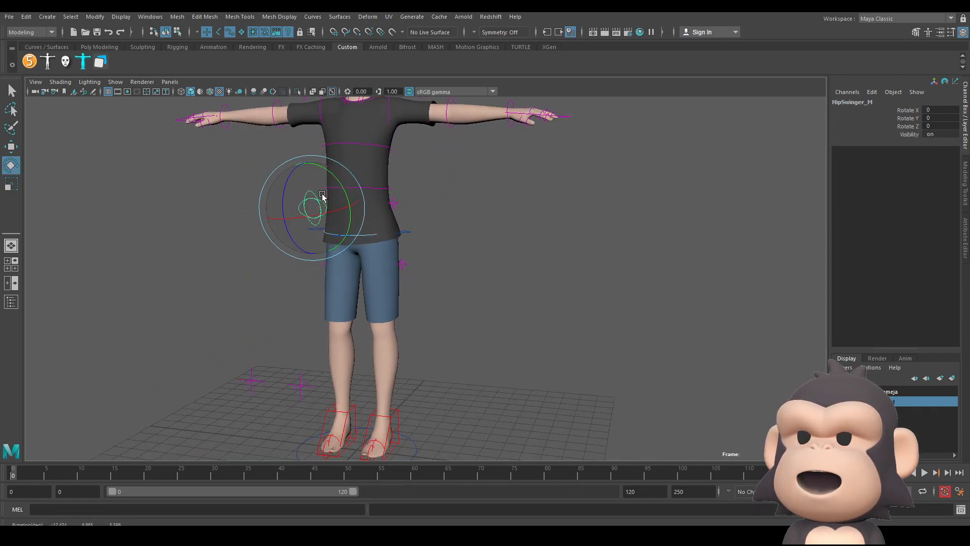
Step: Select the spine's FKIKSpine_M cross control and examine its FK/IK blend and visibility attributes
scroll(392, 188, up, 3)
click(387, 182)
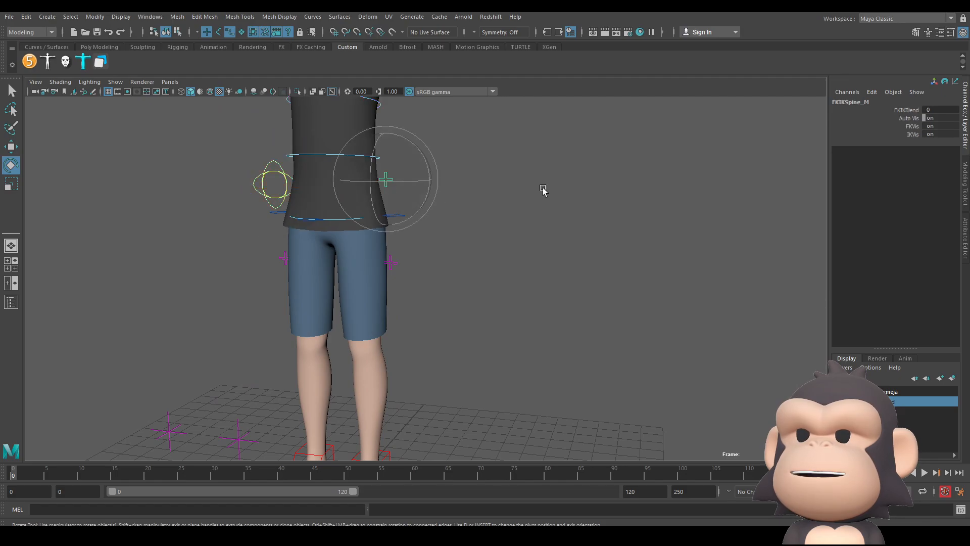
scroll(566, 223, down, 4)
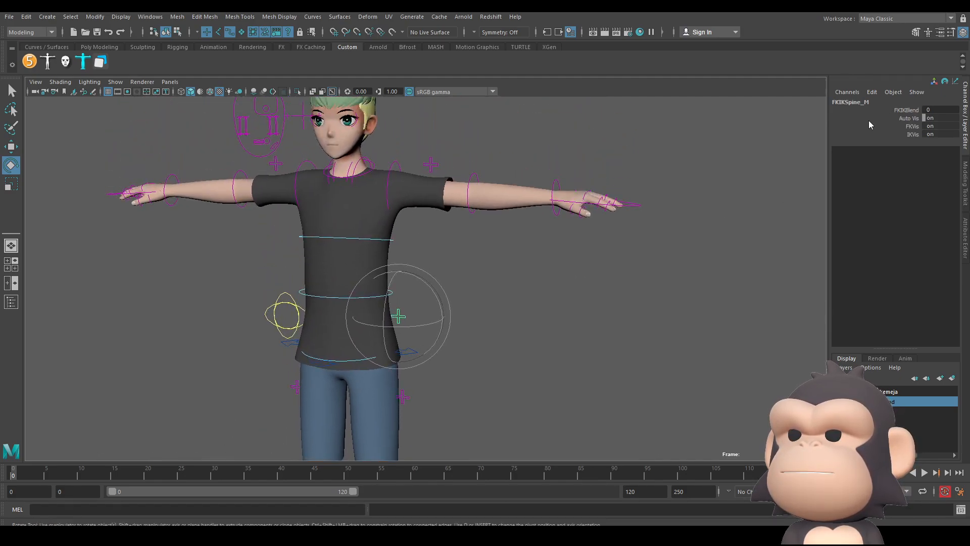
scroll(508, 316, down, 5)
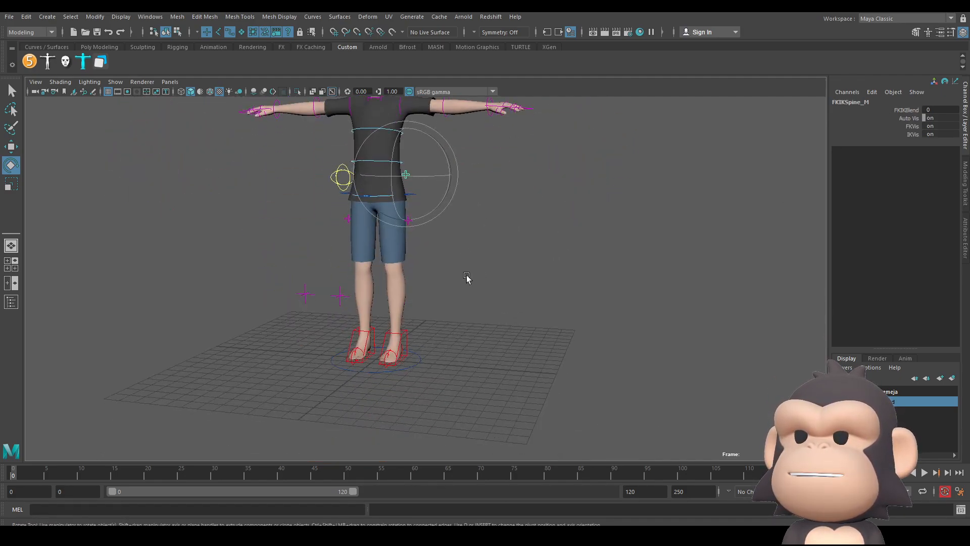
Step: Select the left leg's IKLeg_L control and examine the foot controls from the side
scroll(457, 262, up, 5)
click(384, 292)
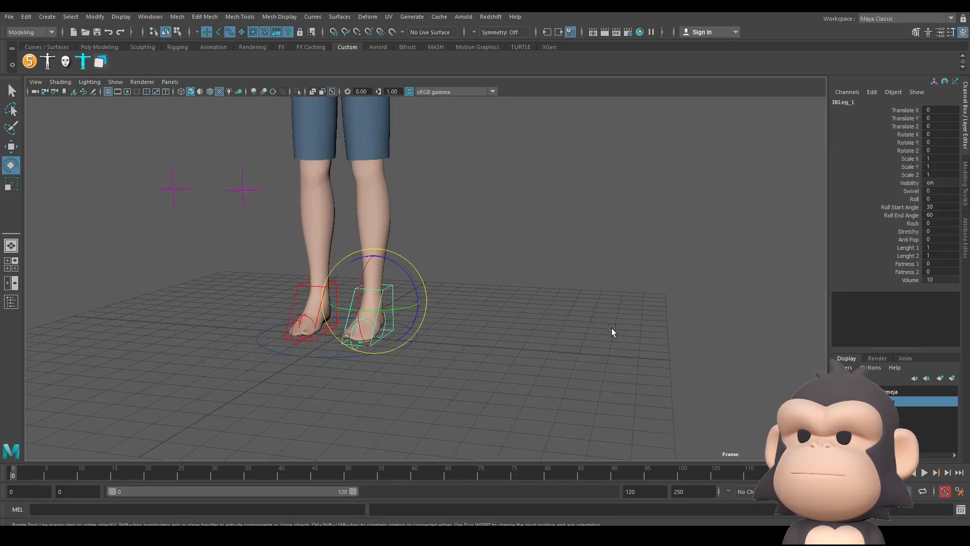
alt+drag(613, 331, 445, 325)
scroll(385, 286, up, 5)
scroll(385, 286, up, 2)
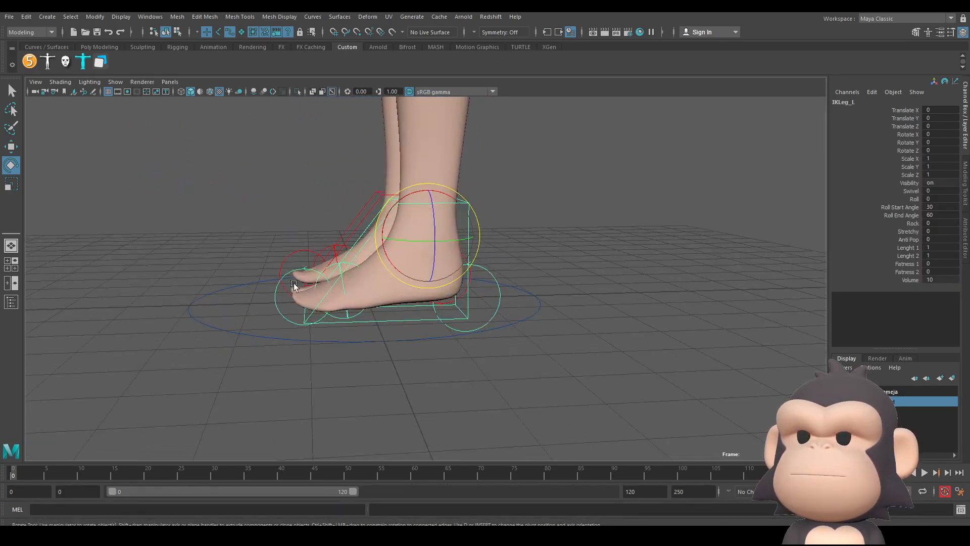
Step: Try rotating the left toe-tip roll control, undo it, and try moving the left leg IK control
click(284, 279)
mouse_move(283, 259)
mouse_down()
mouse_move(316, 251)
mouse_move(300, 257)
mouse_up()
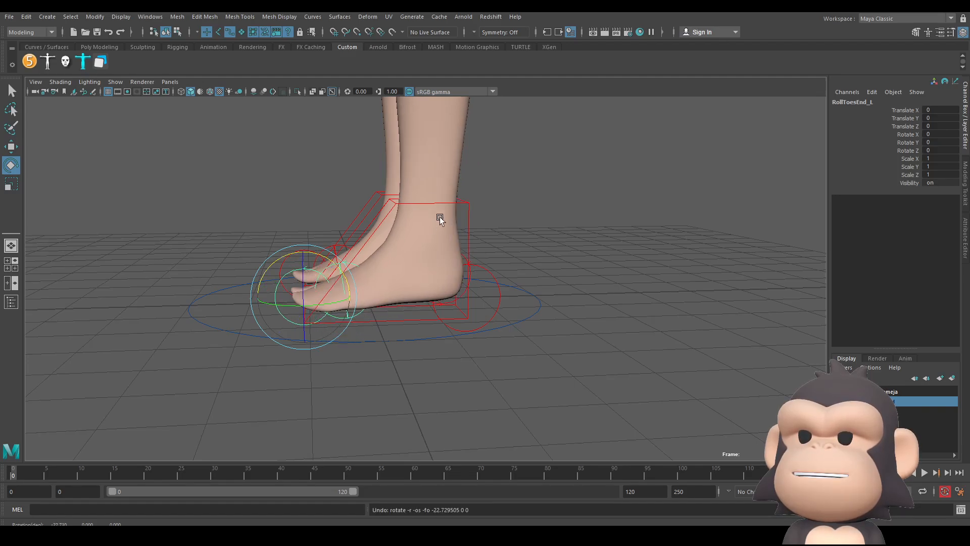
click(458, 201)
key(w)
mouse_move(393, 200)
mouse_down()
mouse_move(377, 182)
mouse_move(394, 202)
mouse_up()
Step: Try rotating the left foot's RollToes_L control and undo the rotation
click(332, 268)
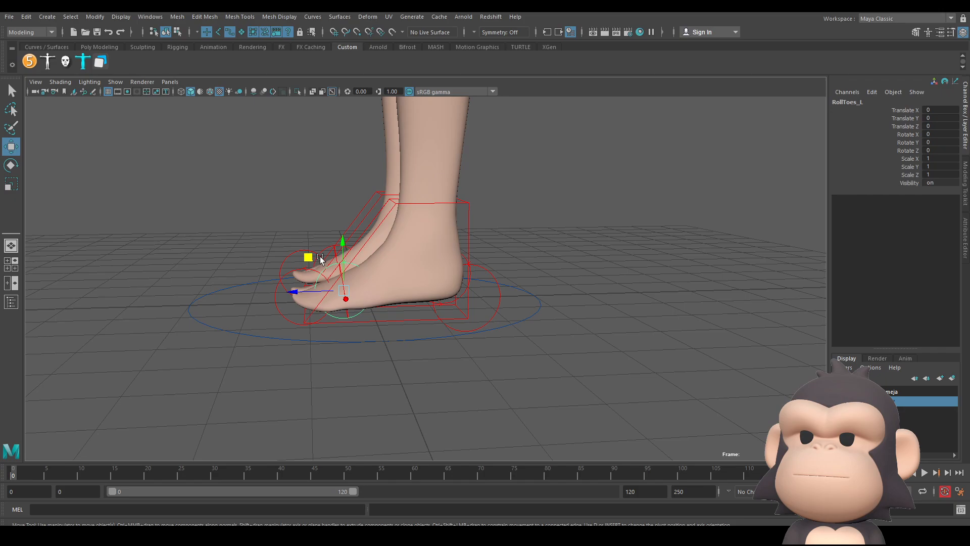
key(e)
drag(319, 259, 479, 292)
key(ctrl+z)
Step: Try rotating the left foot's RollHeel_L control and undo the rotation
click(493, 281)
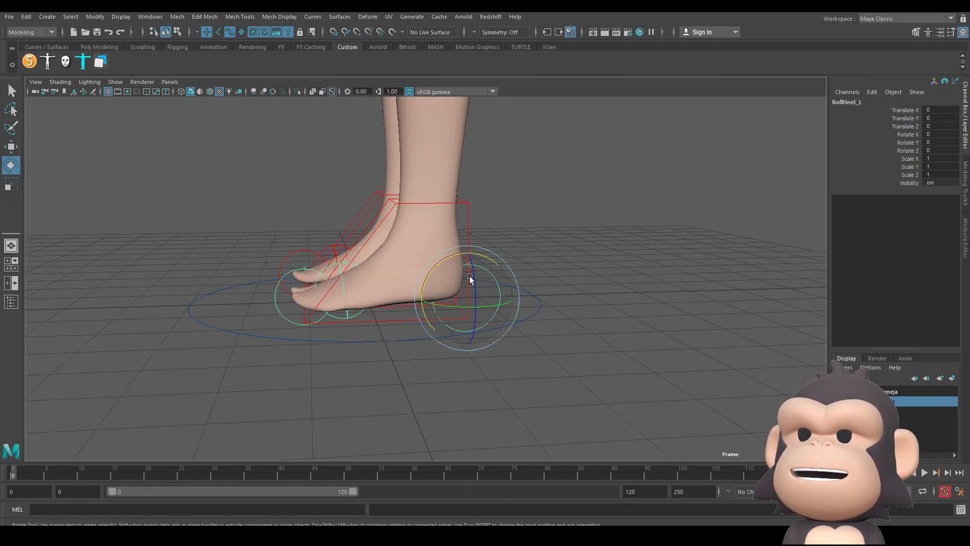
drag(446, 262, 479, 260)
key(ctrl+z)
Step: Select the left leg IK control, try Swivel values of about 10.5 and -5, and undo the changes
alt+drag(546, 223, 604, 255)
click(422, 201)
click(401, 189)
click(911, 191)
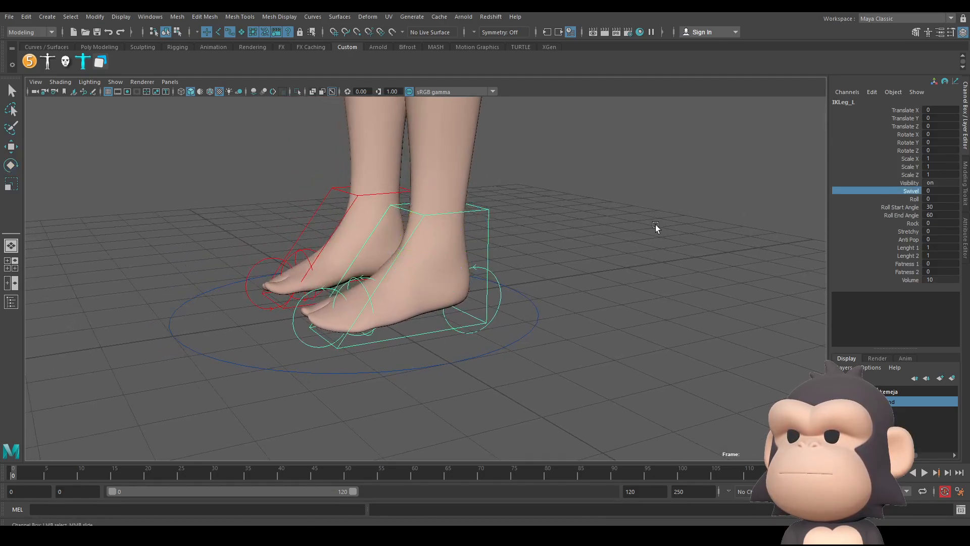
alt+drag(656, 228, 565, 273)
key(ctrl+z)
key(ctrl+z)
key(ctrl+z)
key(ctrl+z)
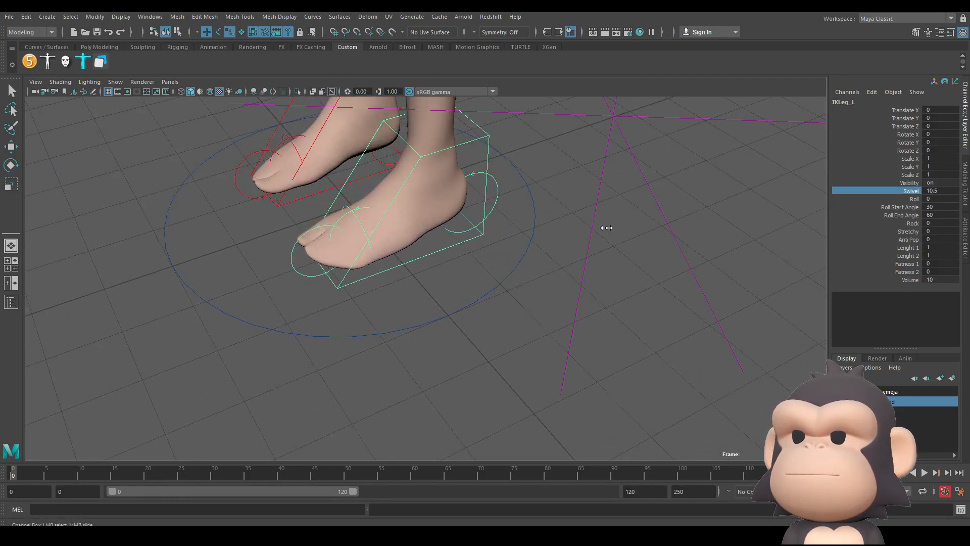
middle_drag(568, 247, 543, 253)
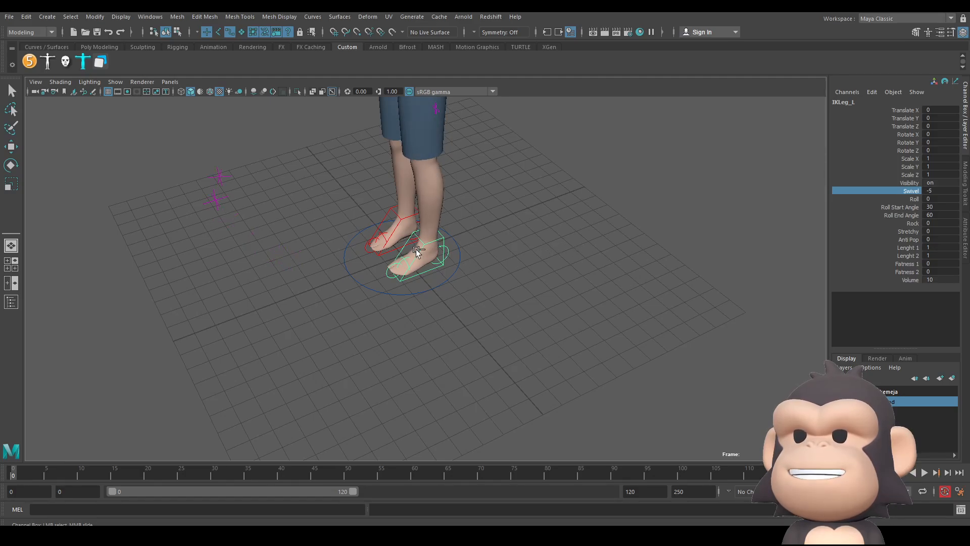
key(ctrl+z)
Step: Try changing the Roll value of the left leg IK control and undo it
click(884, 198)
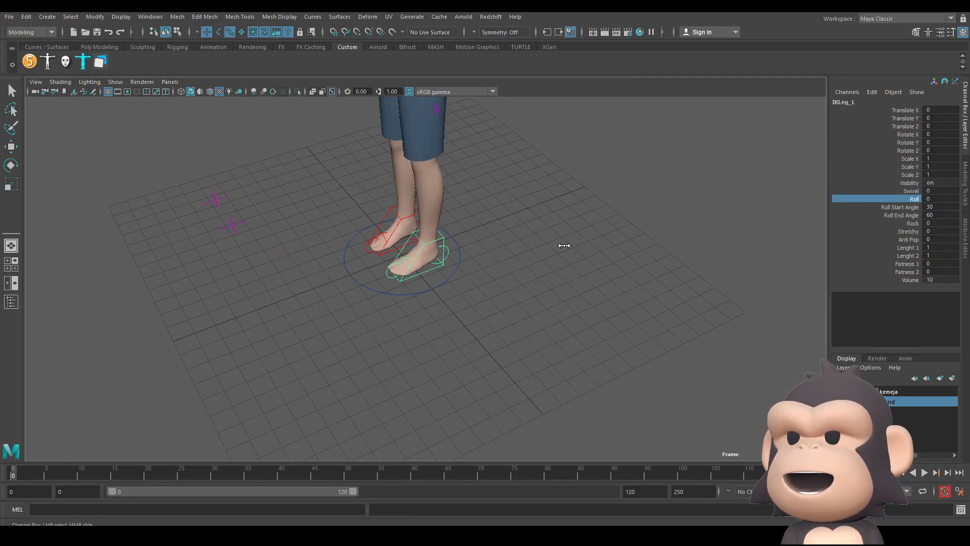
middle_drag(564, 246, 628, 242)
key(ctrl+z)
Step: Try a Rock value of about 18.6 on the left leg IK control and undo the change
click(913, 223)
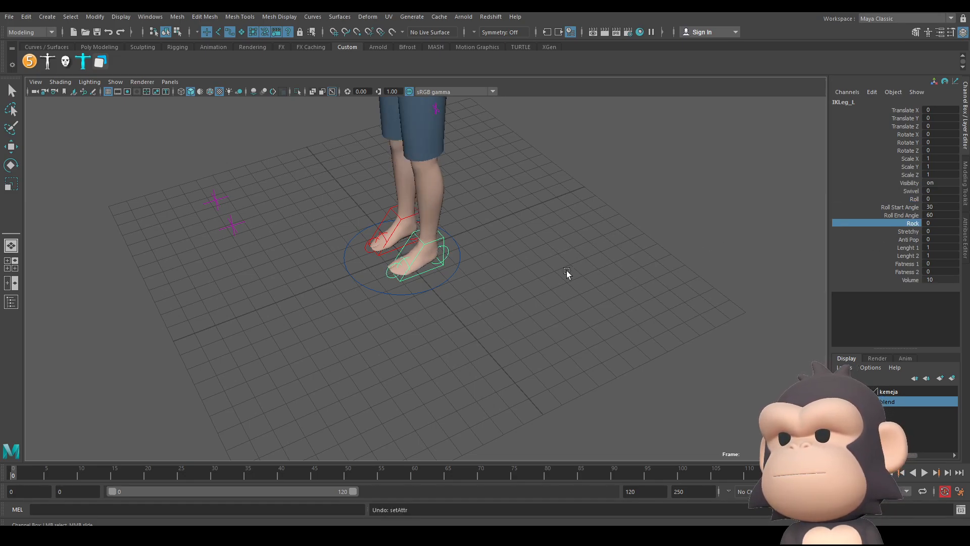
middle_drag(526, 277, 600, 269)
key(ctrl+z)
mouse_move(409, 303)
alt+mouse_down()
mouse_move(448, 295)
mouse_move(422, 297)
alt+mouse_up()
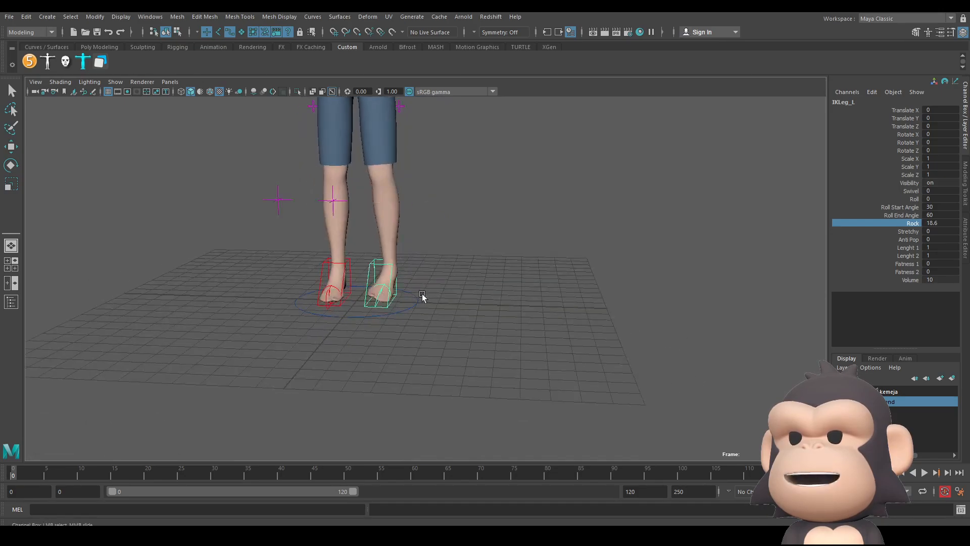
Step: Try changing the Lenght 1 value of the left leg IK control and undo it
click(882, 231)
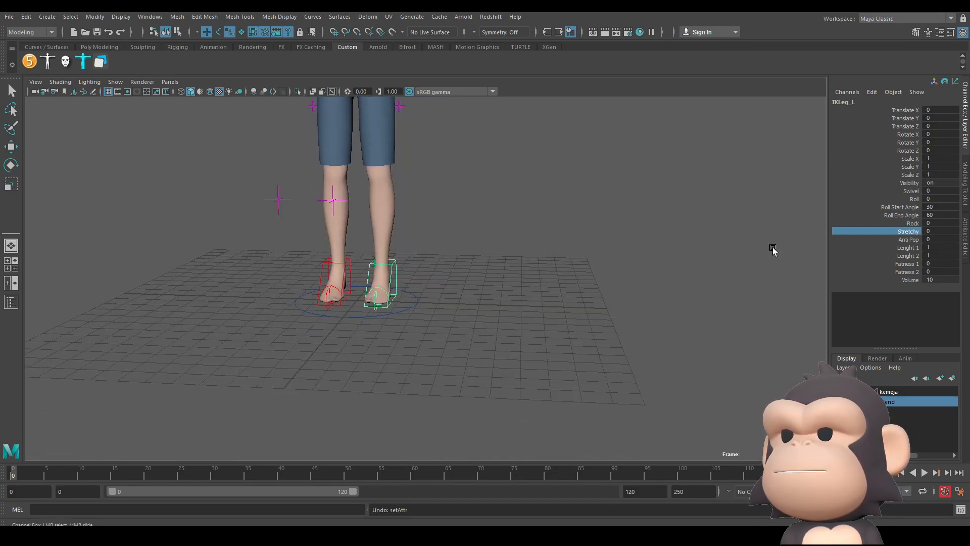
click(888, 247)
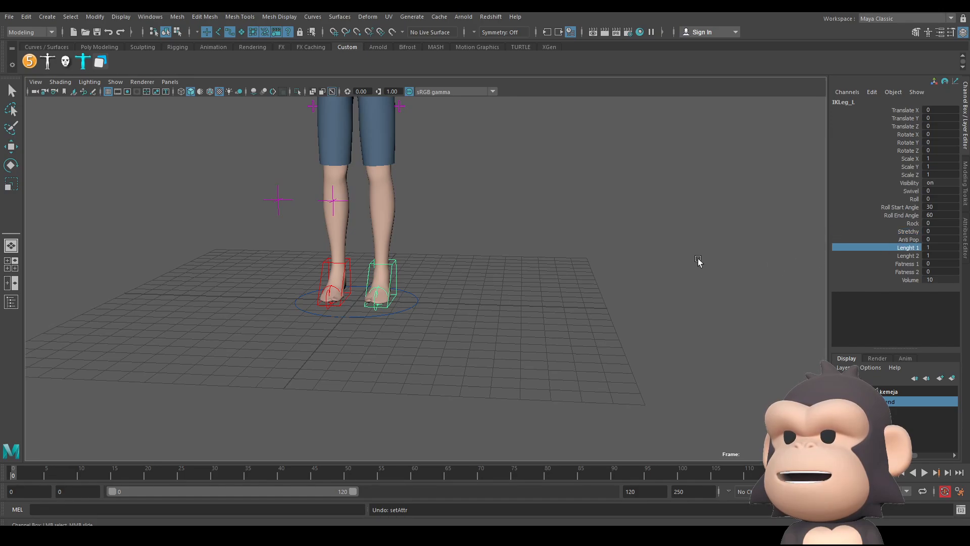
middle_drag(698, 262, 639, 260)
key(ctrl+z)
key(ctrl+z)
key(ctrl+z)
key(ctrl+z)
key(ctrl+z)
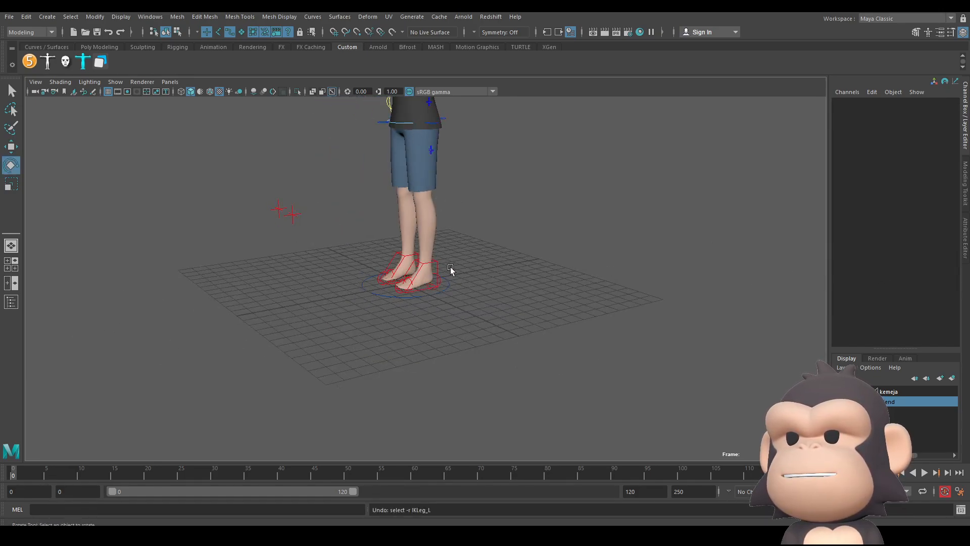
Step: Select the left leg IK control again, try changing its Lenght 2 value, and undo it
click(432, 261)
click(910, 255)
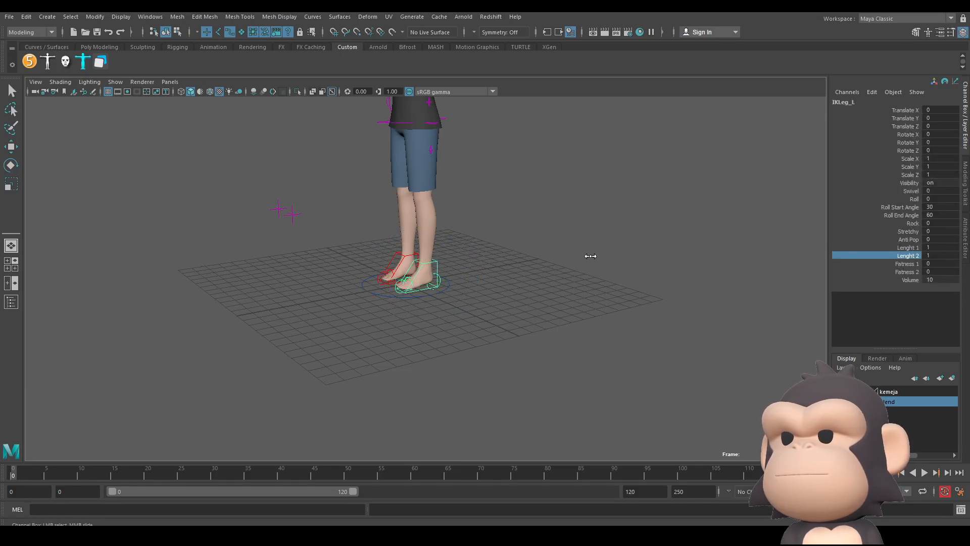
middle_drag(590, 256, 596, 258)
key(ctrl+z)
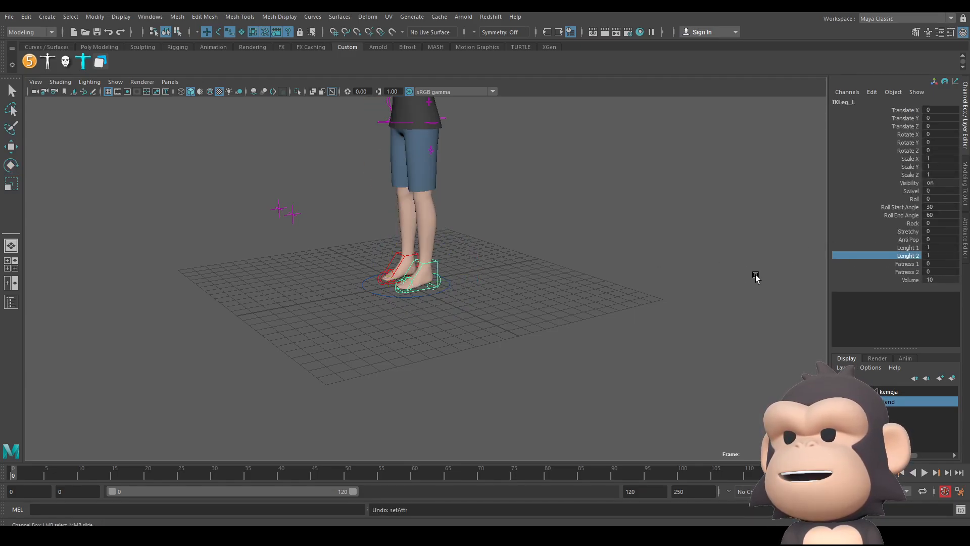
Step: Try a Fatness 1 value of about 2.3 on the left leg IK control and undo it
alt+middle_drag(559, 225, 570, 268)
click(908, 263)
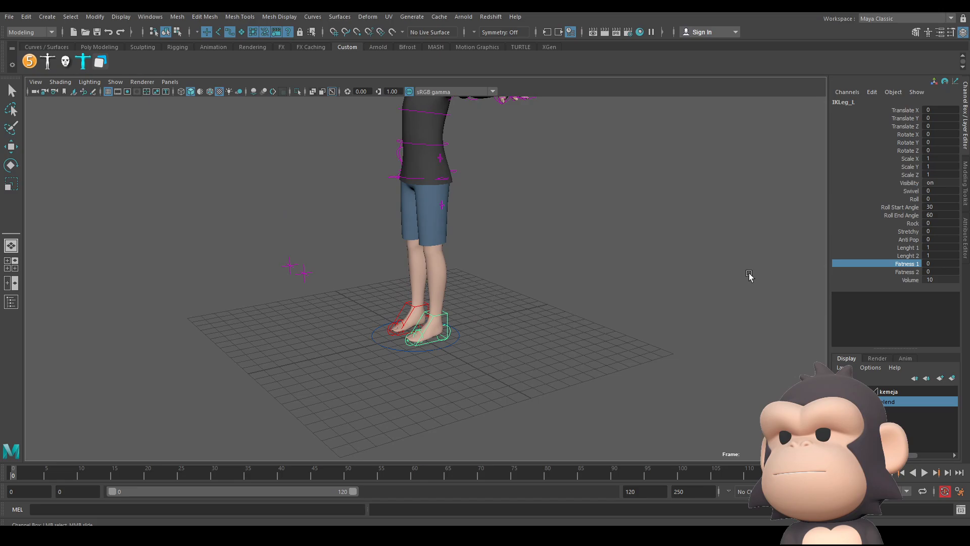
middle_drag(666, 278, 672, 277)
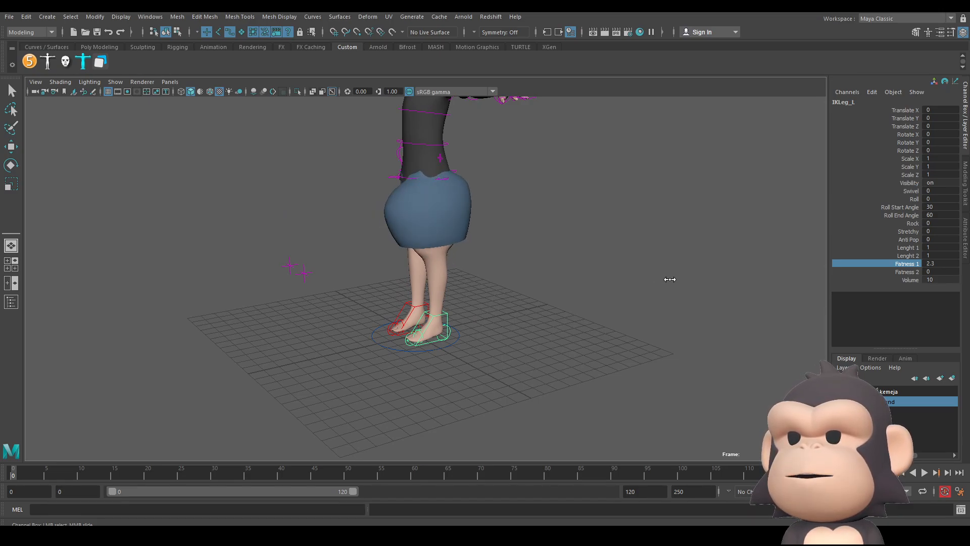
key(ctrl+z)
alt+drag(489, 305, 413, 309)
alt+middle_drag(413, 310, 477, 293)
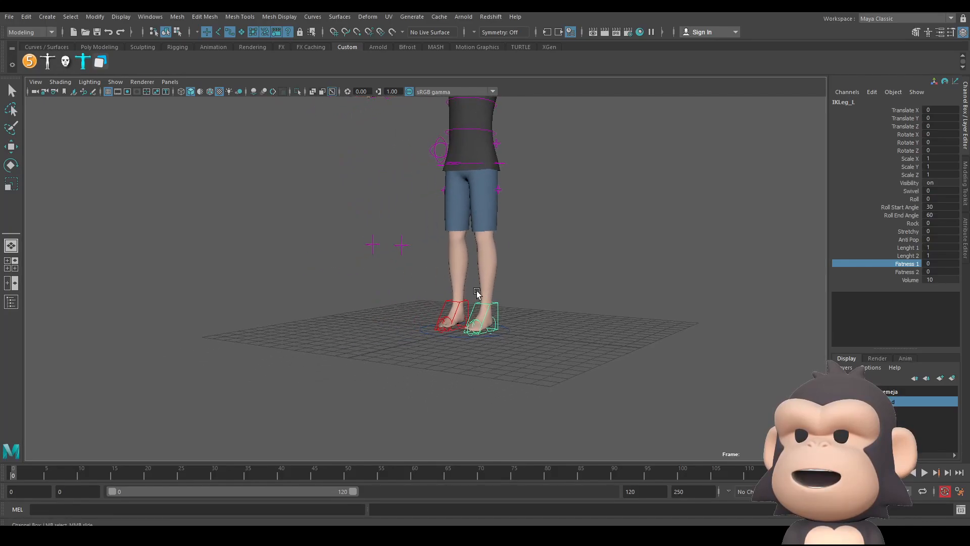
Step: Select the left knee's PoleLeg_L control, try moving it sideways, and undo the move
scroll(477, 292, up, 3)
click(388, 222)
alt+drag(385, 268, 411, 290)
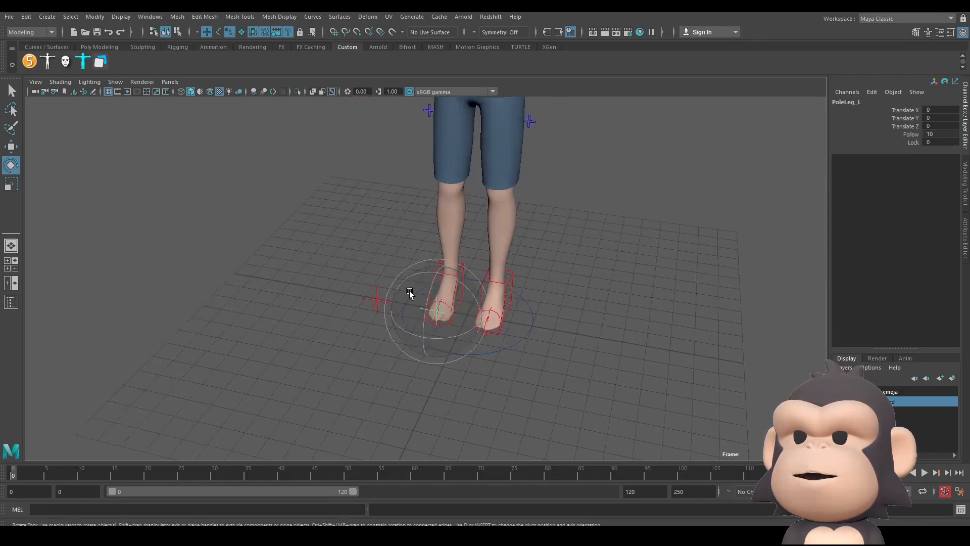
key(w)
drag(509, 320, 560, 330)
key(ctrl+z)
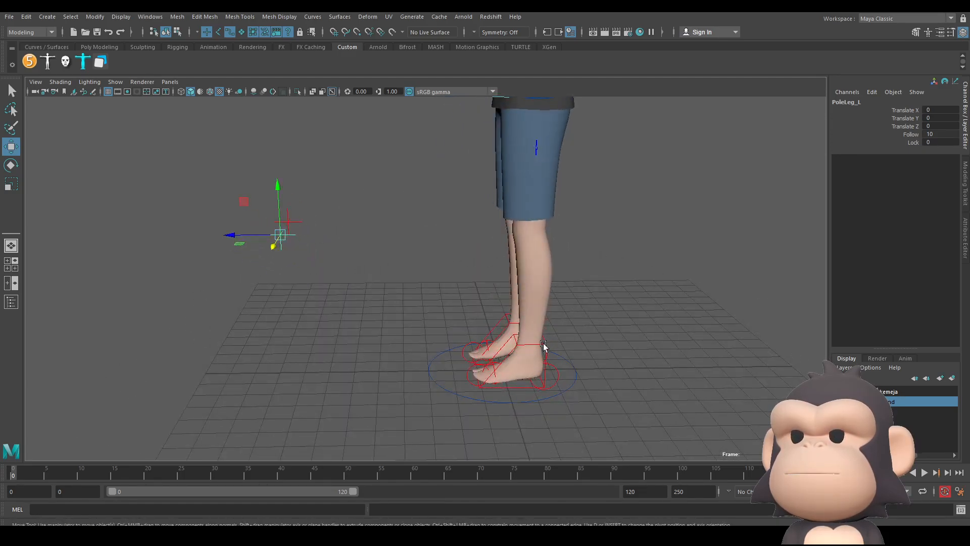
Step: Try raising the left foot with IKLeg_L and moving PoleLeg_L about 2.76 in X, and undo both moves
click(544, 344)
drag(494, 305, 476, 270)
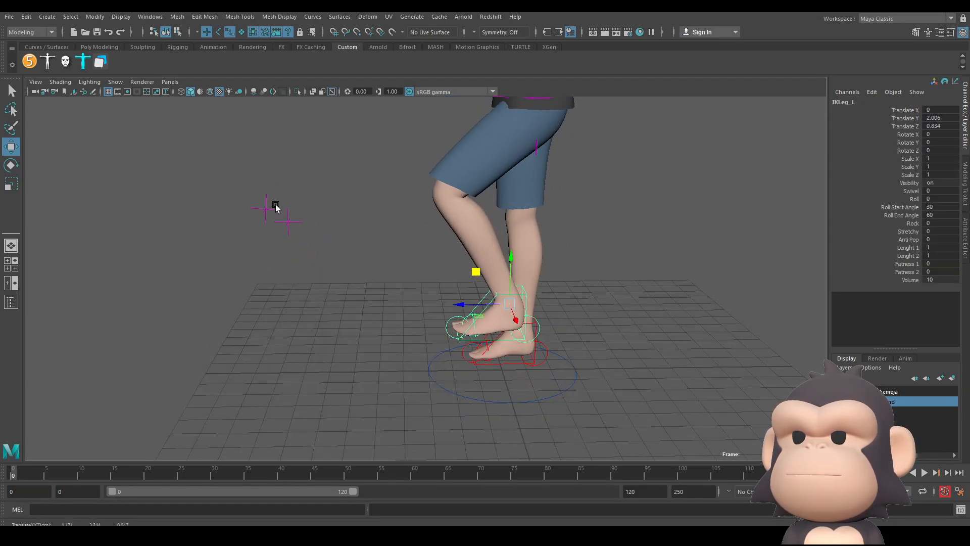
click(266, 204)
alt+drag(268, 273, 535, 312)
key(ctrl+z)
key(ctrl+z)
key(ctrl+z)
key(ctrl+z)
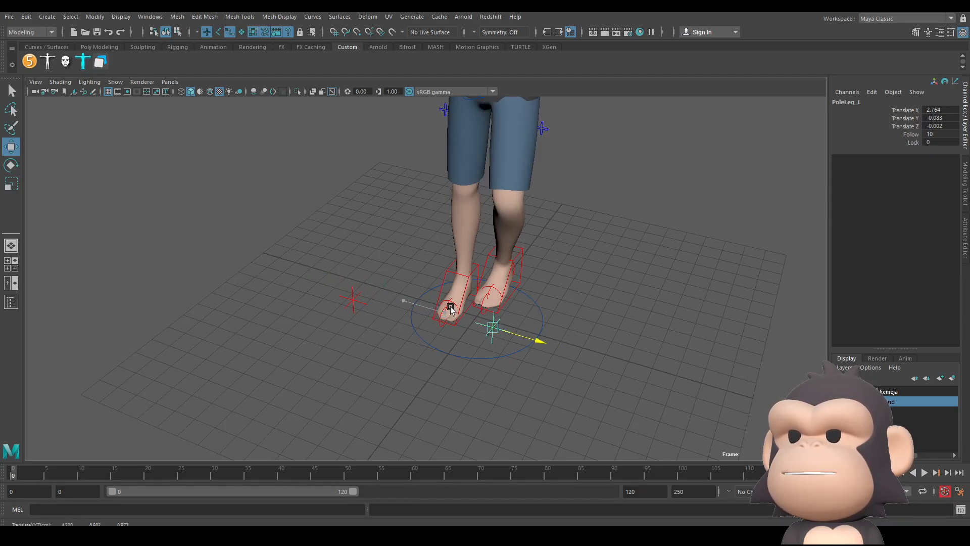
key(ctrl+z)
Step: Rotate the left arm downward with the FKShoulder_L control
scroll(506, 173, down, 6)
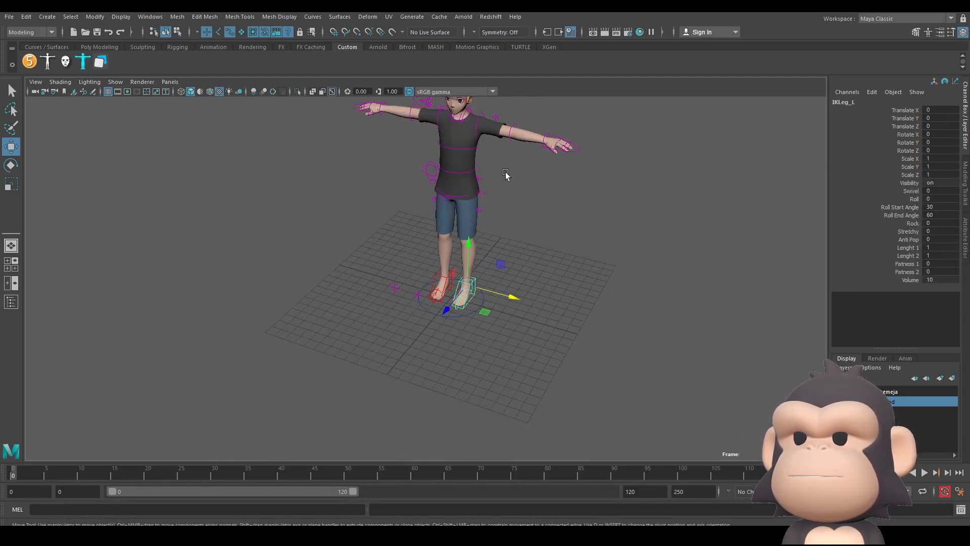
alt+middle_drag(507, 173, 478, 315)
scroll(477, 315, up, 4)
alt+drag(530, 314, 569, 288)
alt+middle_drag(569, 288, 500, 301)
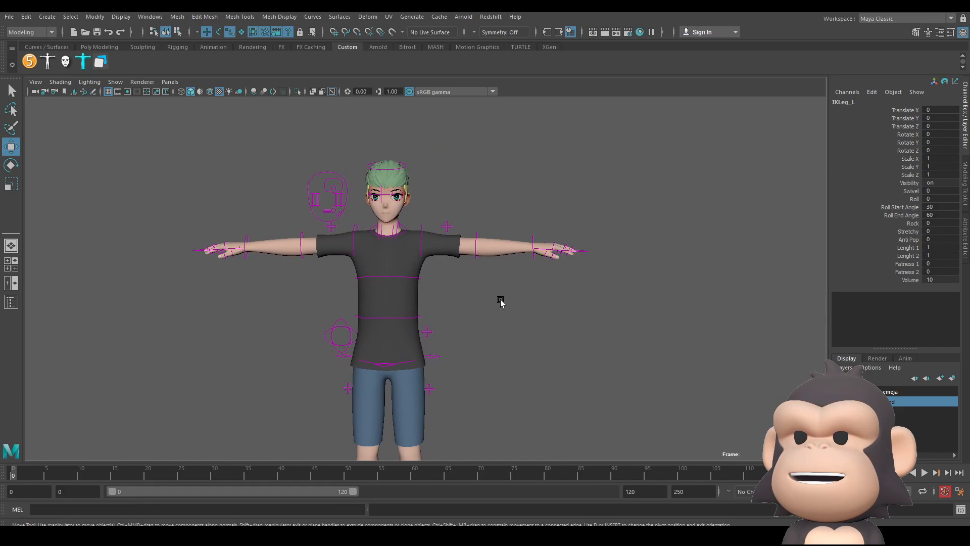
scroll(489, 307, up, 4)
alt+drag(489, 306, 421, 289)
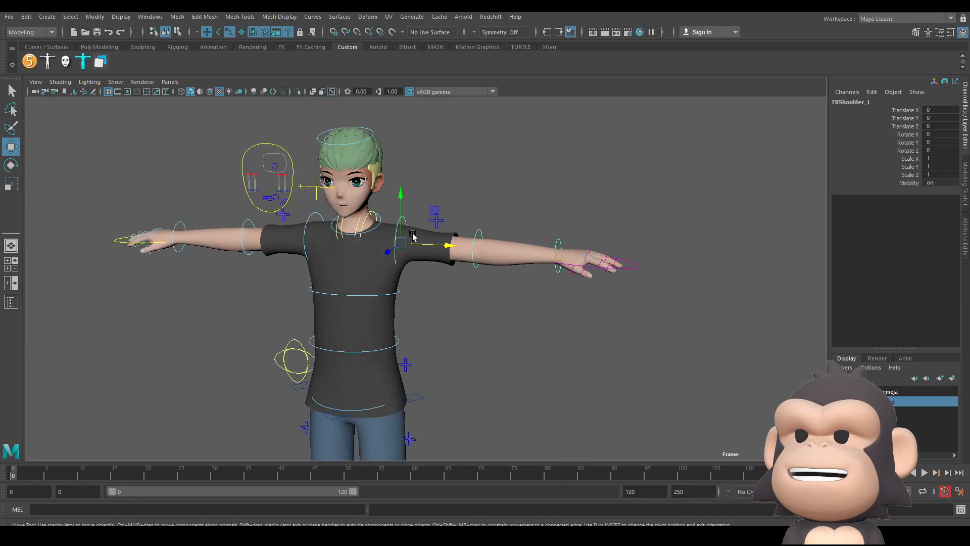
key(e)
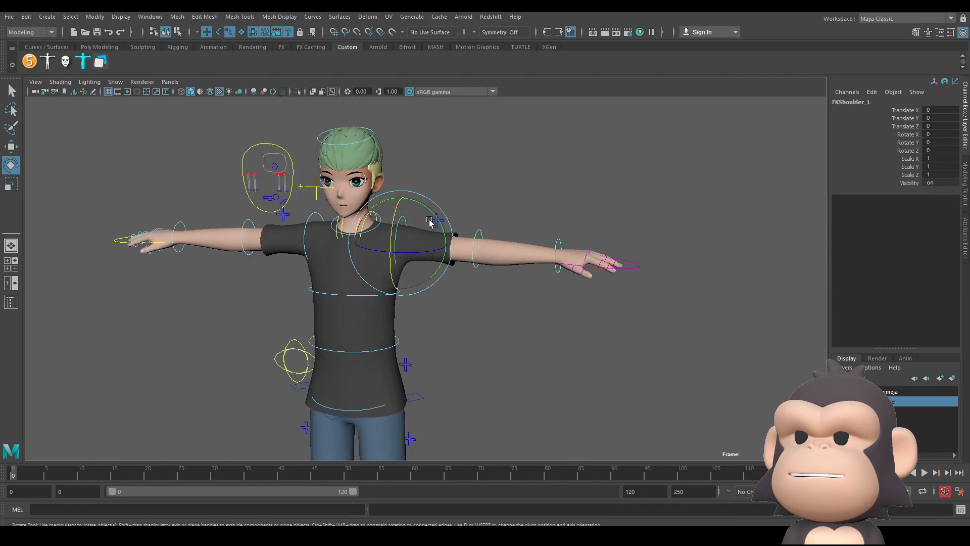
drag(436, 219, 463, 296)
Step: Bend the left elbow to about 73.78 in Rotate Z and rotate FKWrist_L to about -9.2, 21.6, 28.9
click(463, 295)
drag(458, 331, 402, 306)
click(485, 360)
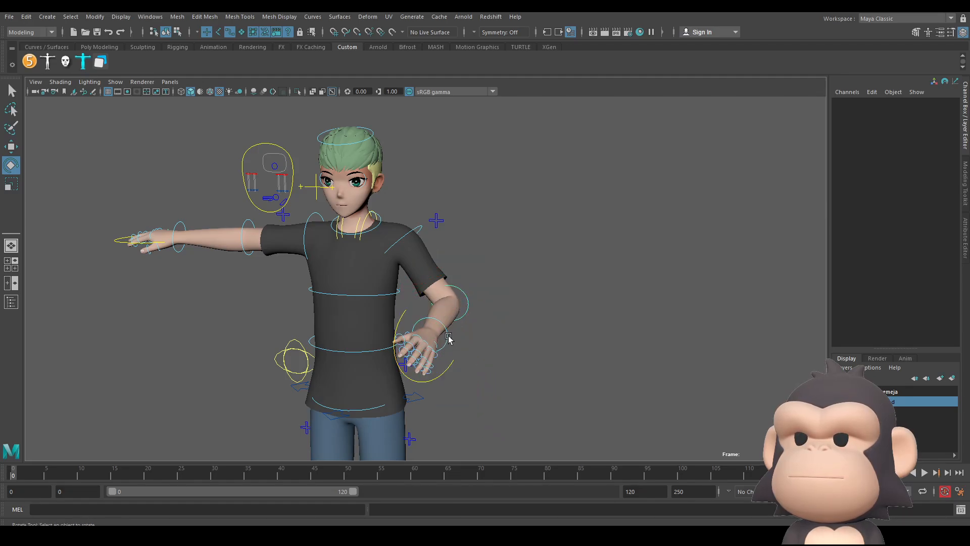
click(449, 338)
drag(454, 346, 428, 346)
alt+drag(564, 348, 365, 221)
alt+drag(245, 277, 313, 226)
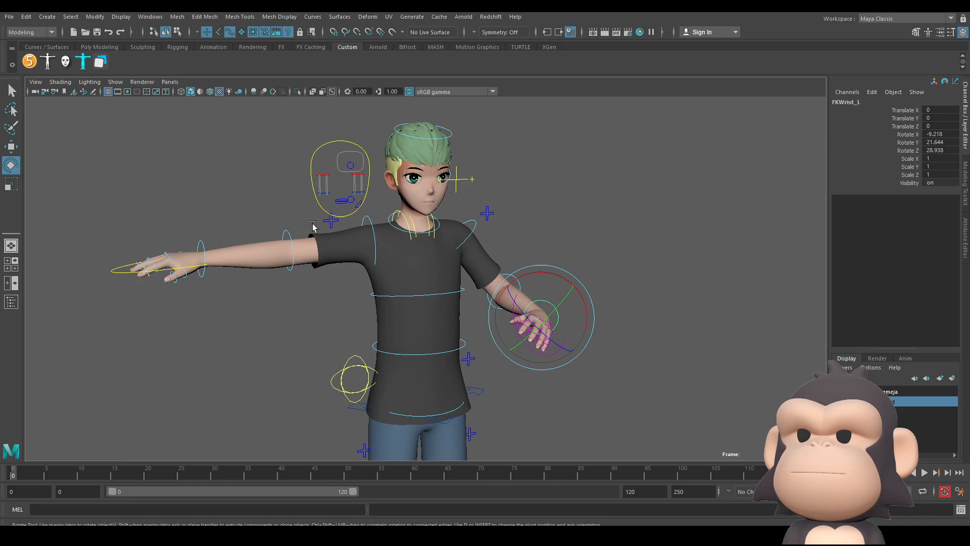
Step: Switch the right arm to IK by setting FKIKBlend to 10 on the FKIKArm_R control
click(331, 222)
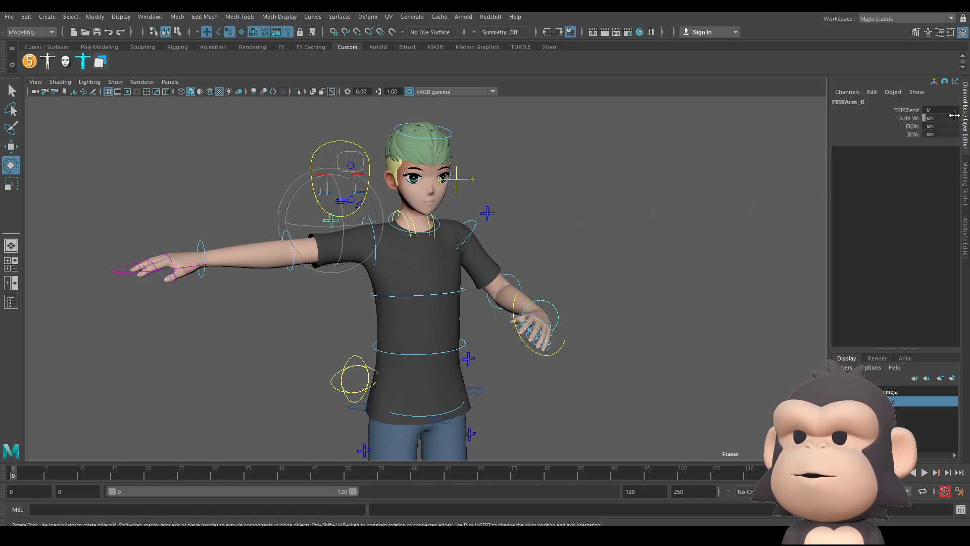
click(898, 110)
middle_drag(611, 209, 731, 208)
alt+drag(324, 359, 304, 347)
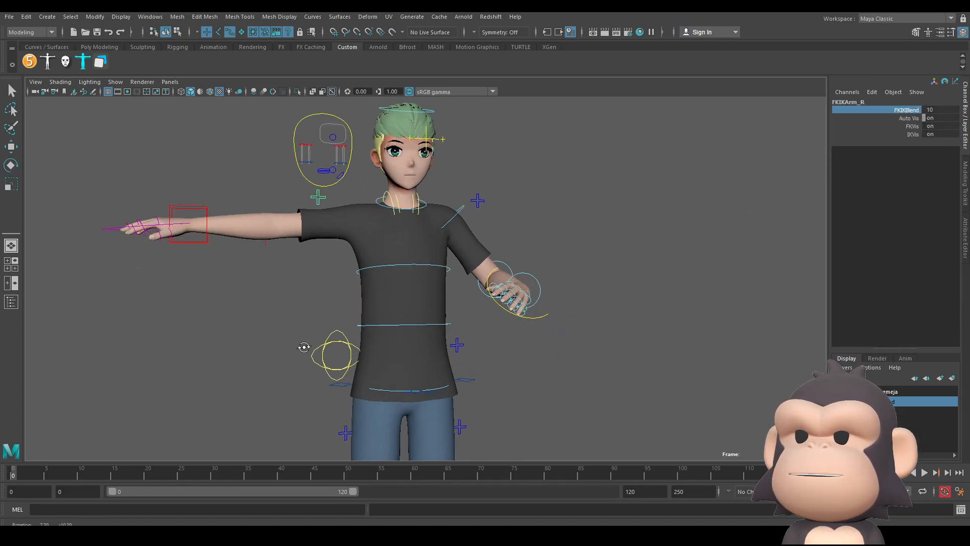
Step: Move IKArm_R to about 4.19, -2.23, 1.53 and rotate it to about 82.4, 72.4, 145.4 to bring the right hand in front of the torso
click(197, 245)
key(w)
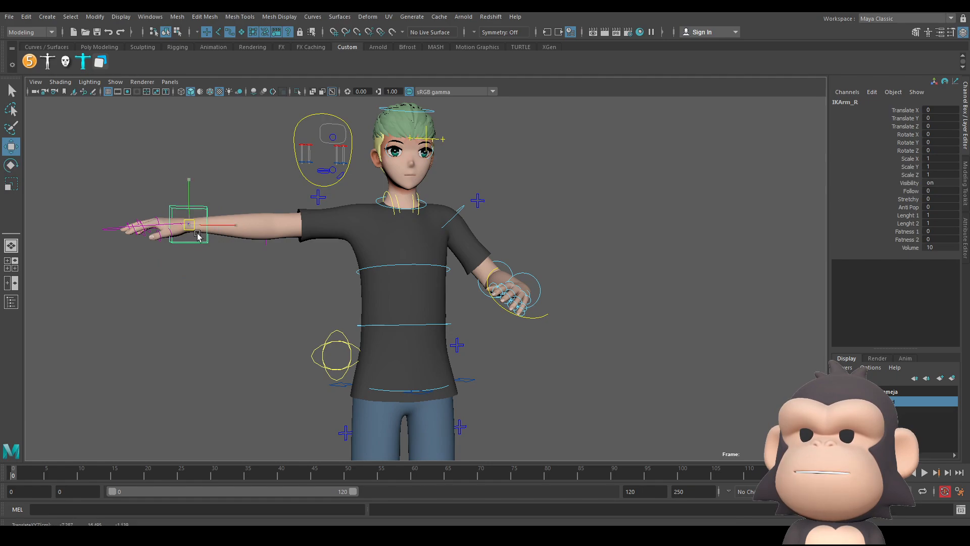
drag(191, 228, 305, 285)
alt+drag(263, 313, 377, 329)
key(e)
alt+drag(322, 305, 286, 279)
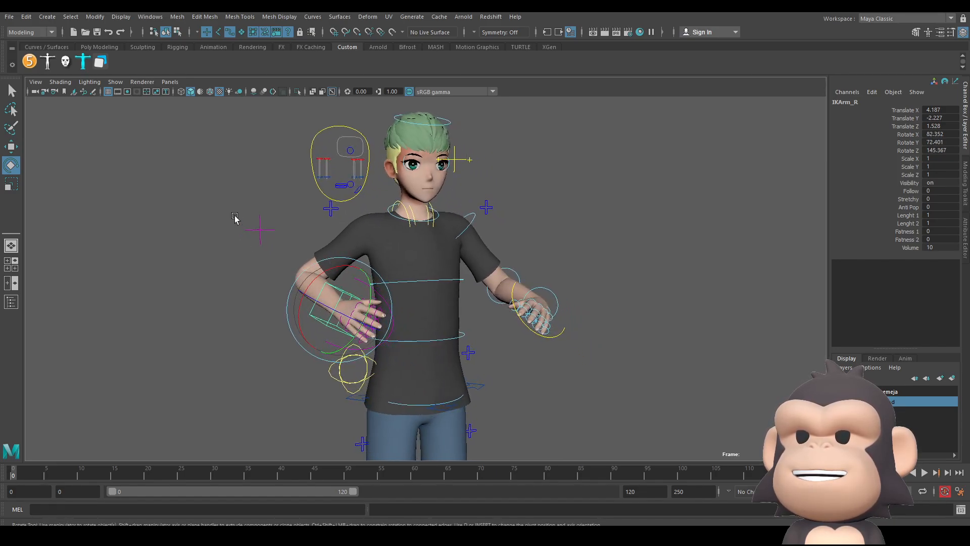
Step: Try moving the right elbow's PoleArm_R control and undo both that move and the right hand's IK pose
click(250, 230)
key(w)
drag(292, 200, 375, 268)
key(ctrl+z)
key(ctrl+z)
key(ctrl+z)
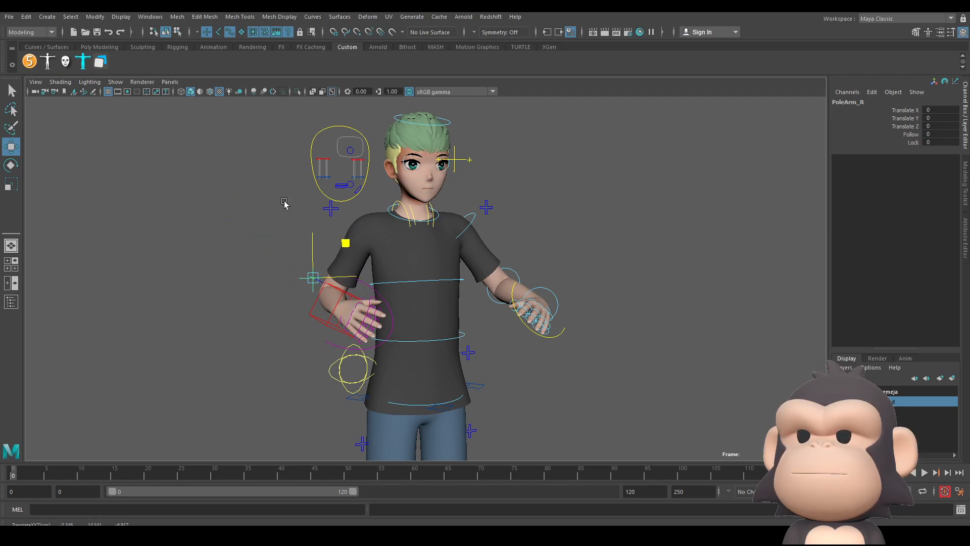
key(ctrl+z)
key(ctrl+z)
key(ctrl+z)
key(ctrl+z)
key(ctrl+z)
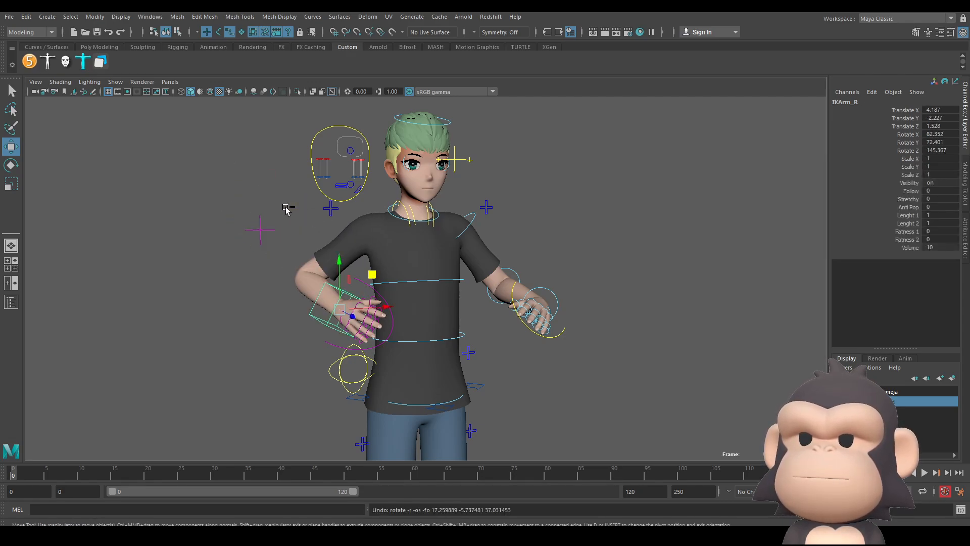
key(ctrl+z)
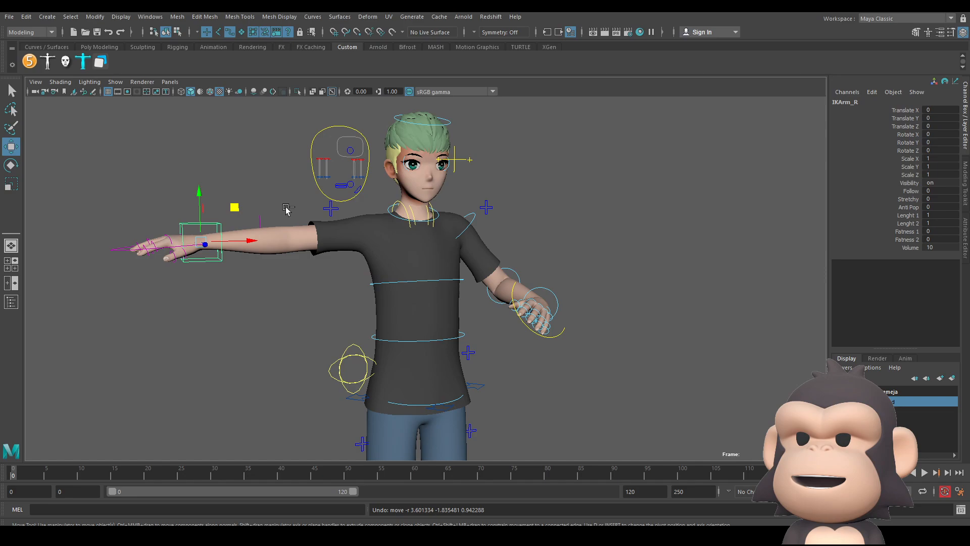
Step: Straighten the left arm by rotating the FKElbow_L control so the forearm points down
alt+drag(617, 277, 407, 277)
alt+drag(328, 289, 409, 258)
alt+middle_drag(463, 371, 444, 343)
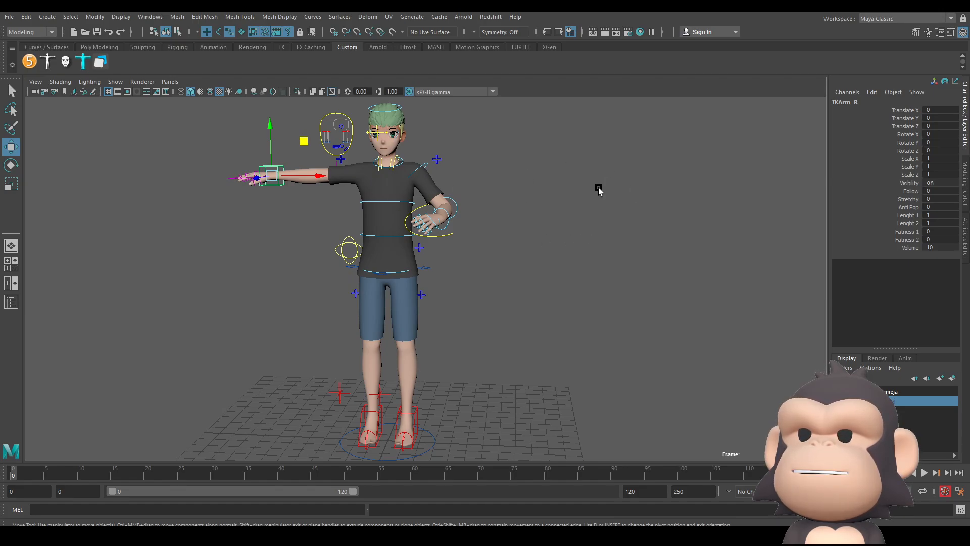
alt+drag(558, 256, 480, 288)
scroll(480, 288, up, 6)
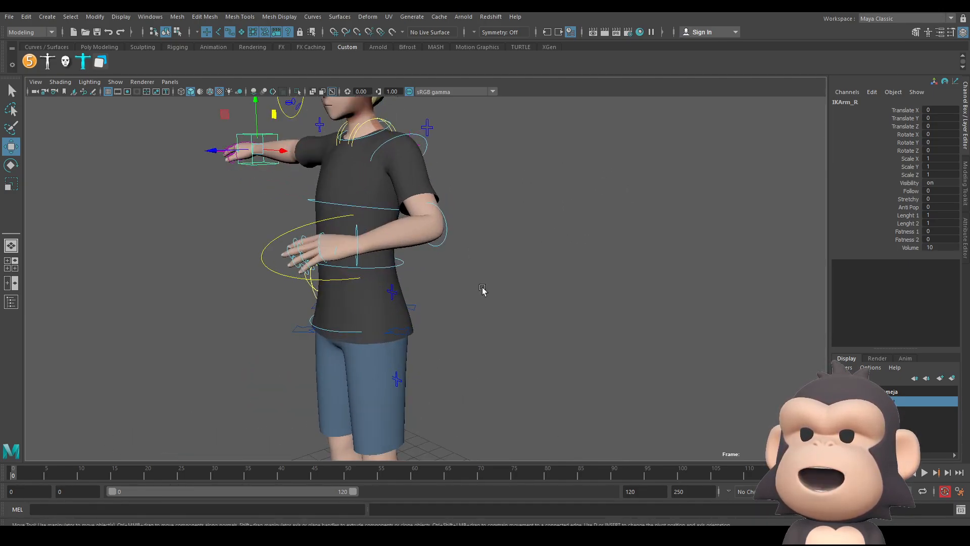
click(446, 239)
key(e)
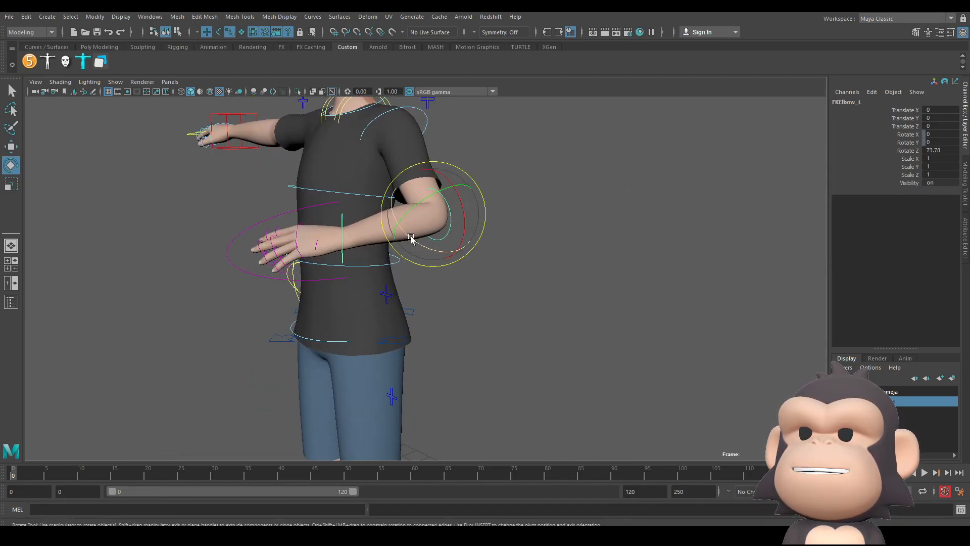
drag(446, 240, 453, 263)
Step: Rotate the left FKWrist_L control to about 2.05 in Rotate Z so the hand aligns with the forearm
click(466, 313)
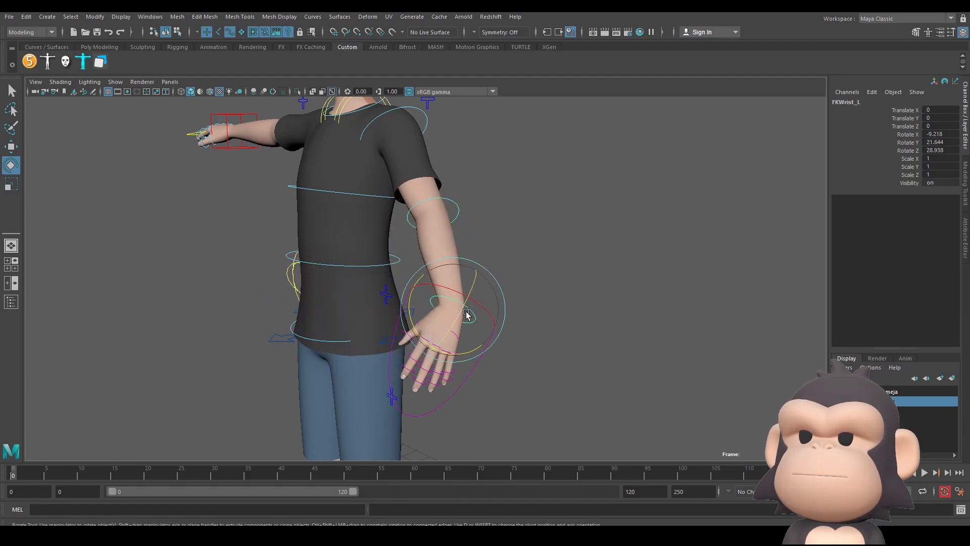
mouse_move(414, 325)
mouse_down()
mouse_move(442, 349)
mouse_move(407, 336)
mouse_up()
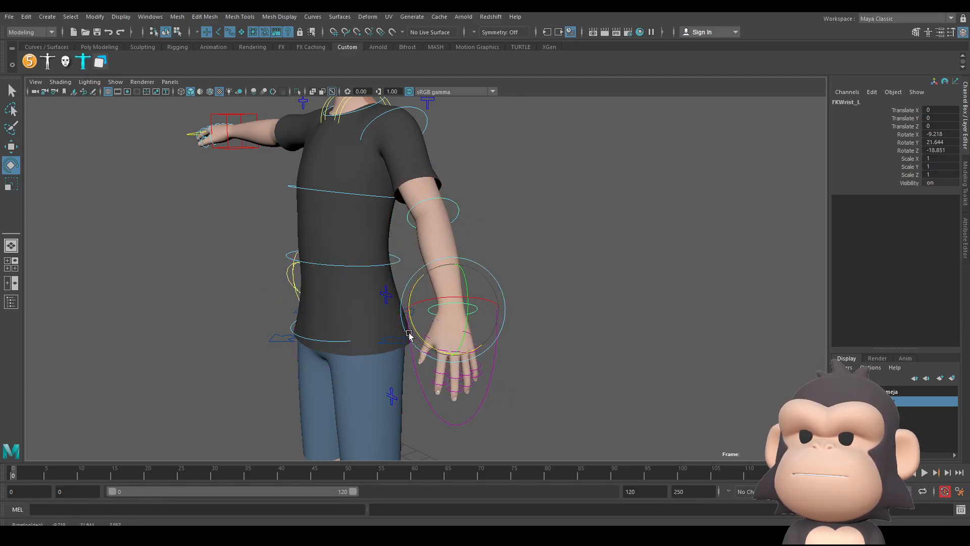
scroll(259, 255, down, 3)
alt+drag(258, 252, 325, 248)
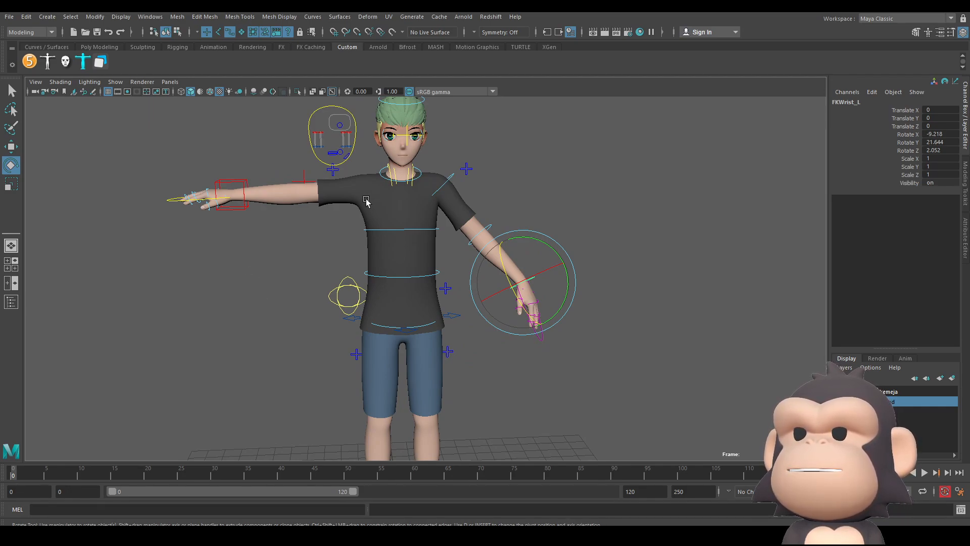
Step: Rotate the IKArm_R control so the right hand bends upward at the wrist, and deselect it
alt+drag(245, 195, 288, 248)
click(245, 191)
mouse_move(221, 245)
alt+mouse_down()
mouse_move(222, 236)
mouse_move(228, 242)
alt+mouse_up()
click(306, 235)
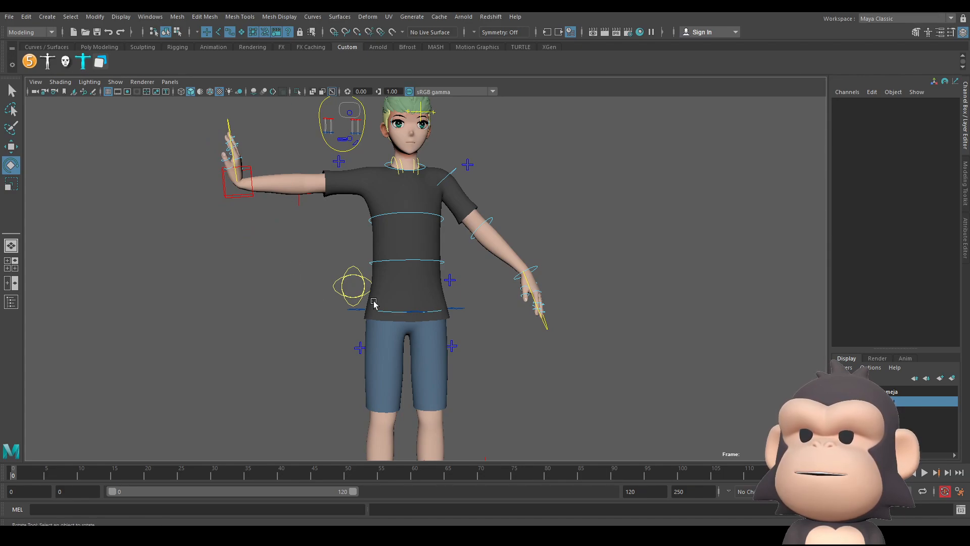
Step: Try moving the body with the RootX_M control and undo both that move and the right hand's upward bend
click(445, 310)
key(w)
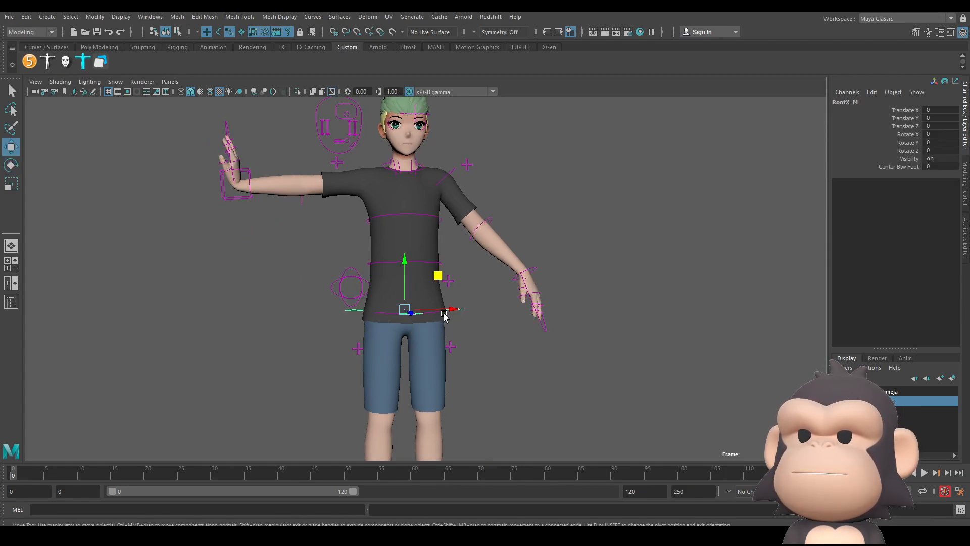
drag(445, 310, 422, 312)
key(ctrl+z)
key(ctrl+z)
key(ctrl+z)
key(ctrl+z)
key(ctrl+z)
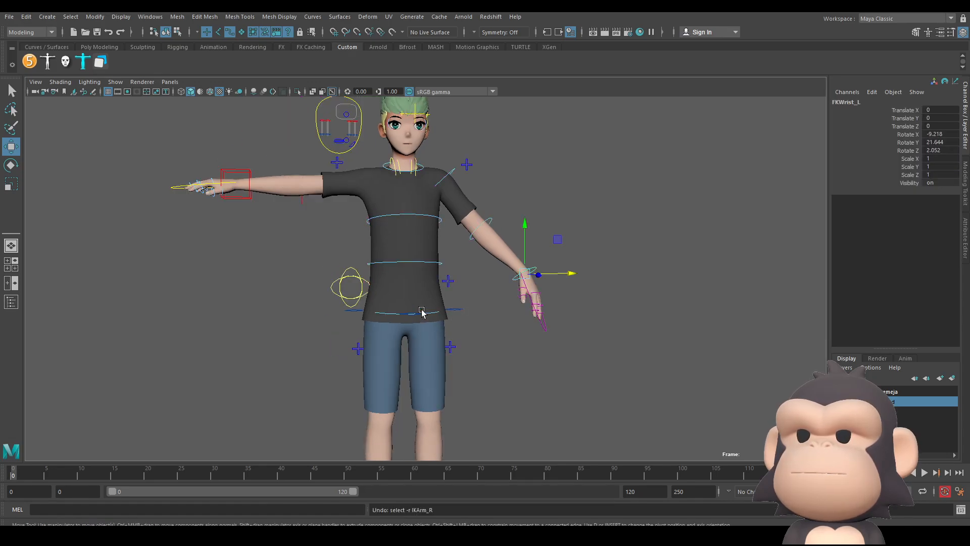
Step: Switch the left leg to FK by setting FKIKBlend to 0 on the FKIKLeg_L control
scroll(489, 348, down, 2)
scroll(488, 348, down, 1)
alt+middle_drag(488, 348, 476, 226)
alt+drag(477, 225, 389, 288)
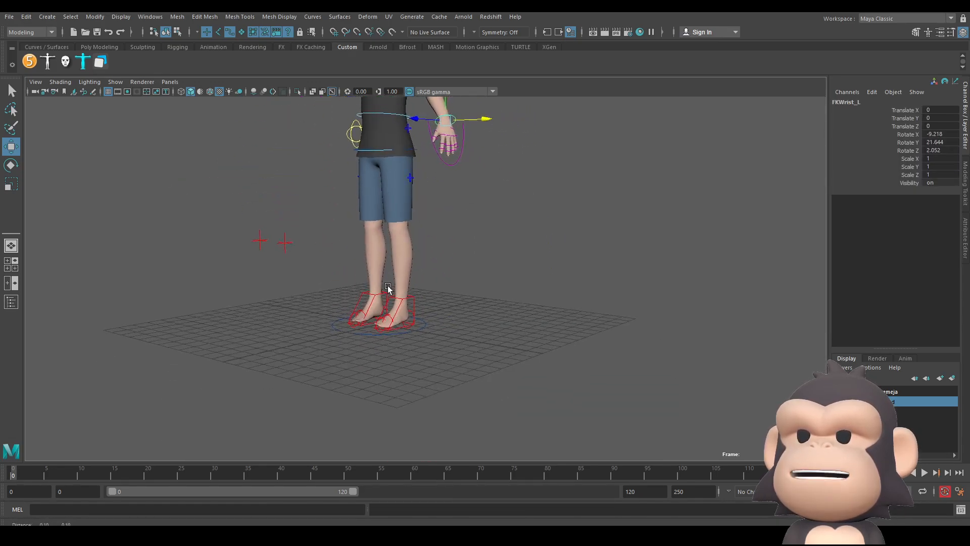
scroll(400, 319, up, 3)
mouse_move(402, 322)
alt+mouse_down()
mouse_move(459, 321)
mouse_move(398, 322)
alt+mouse_up()
alt+drag(396, 259, 398, 299)
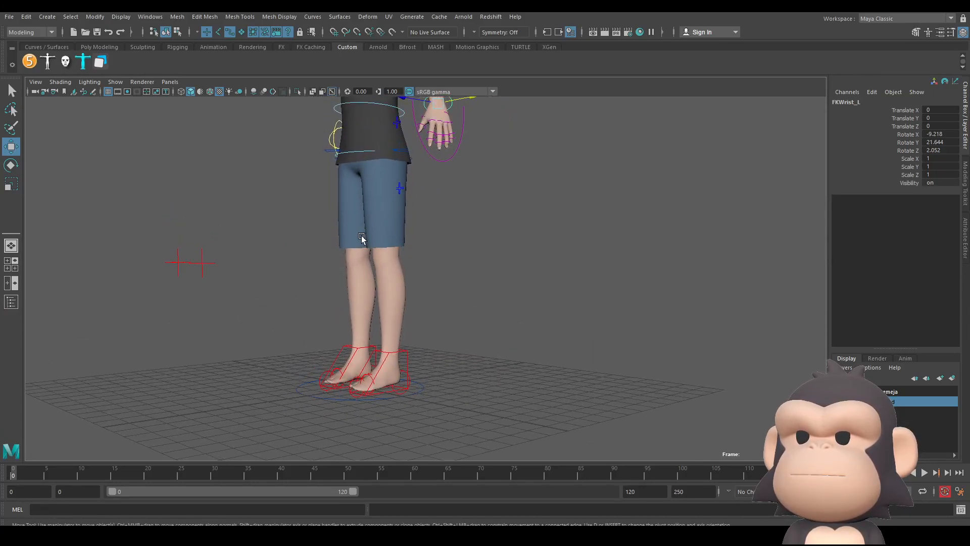
scroll(430, 238, up, 1)
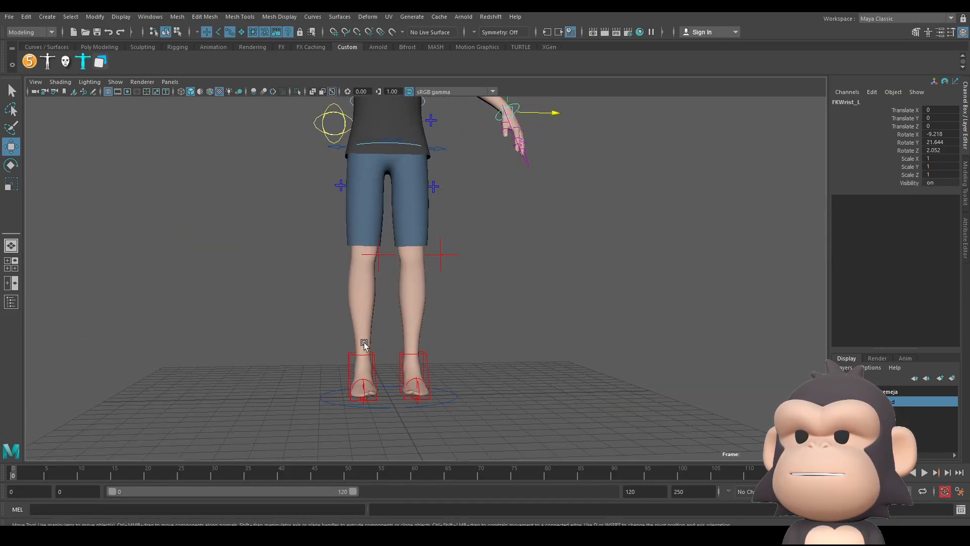
click(433, 187)
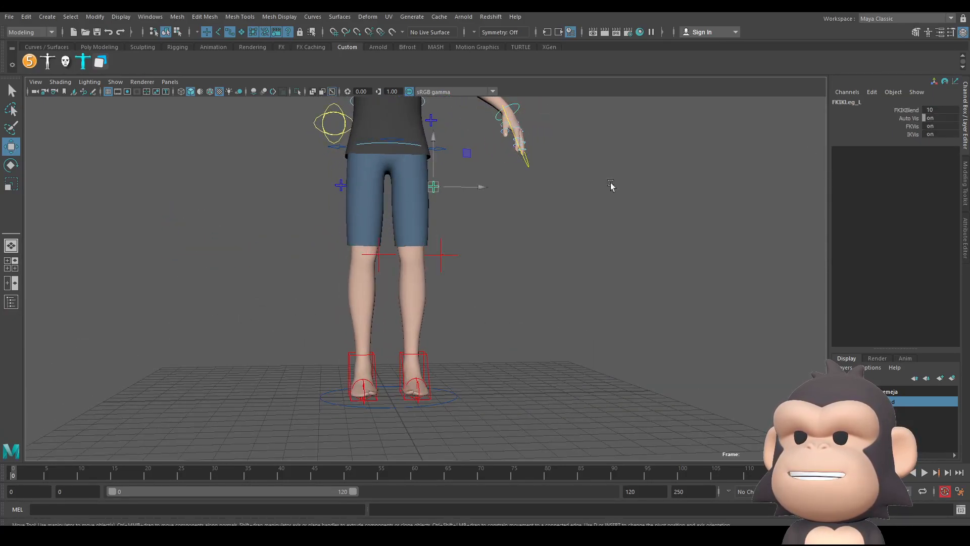
click(890, 111)
key(w)
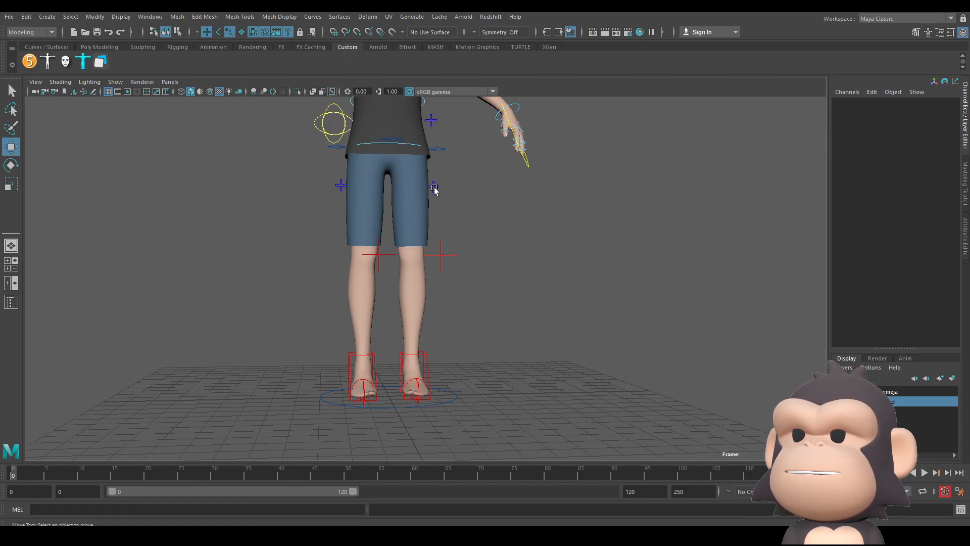
click(348, 189)
click(435, 188)
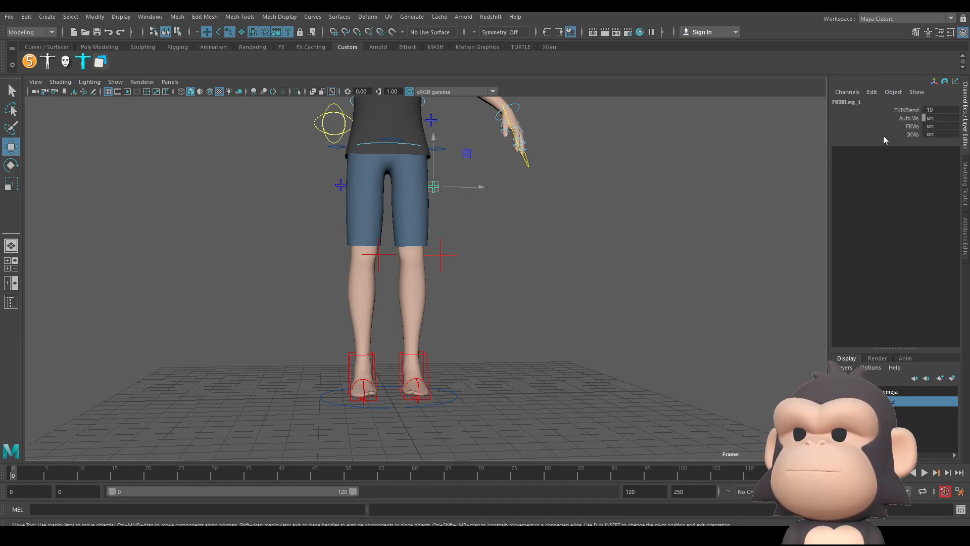
click(902, 110)
middle_drag(557, 211, 470, 211)
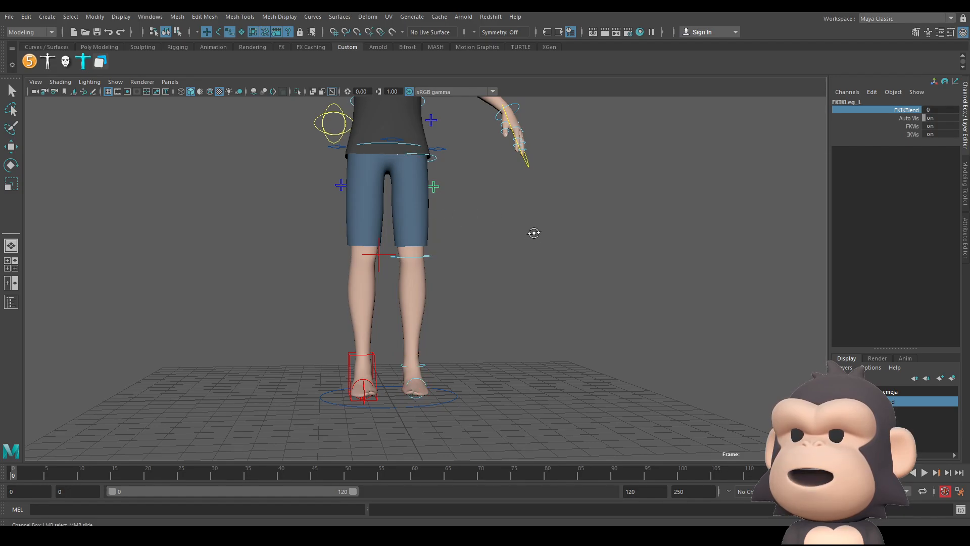
Step: Try bending the left knee by rotating the FKKnee_L control about Z, and undo the rotation
alt+drag(534, 233, 515, 230)
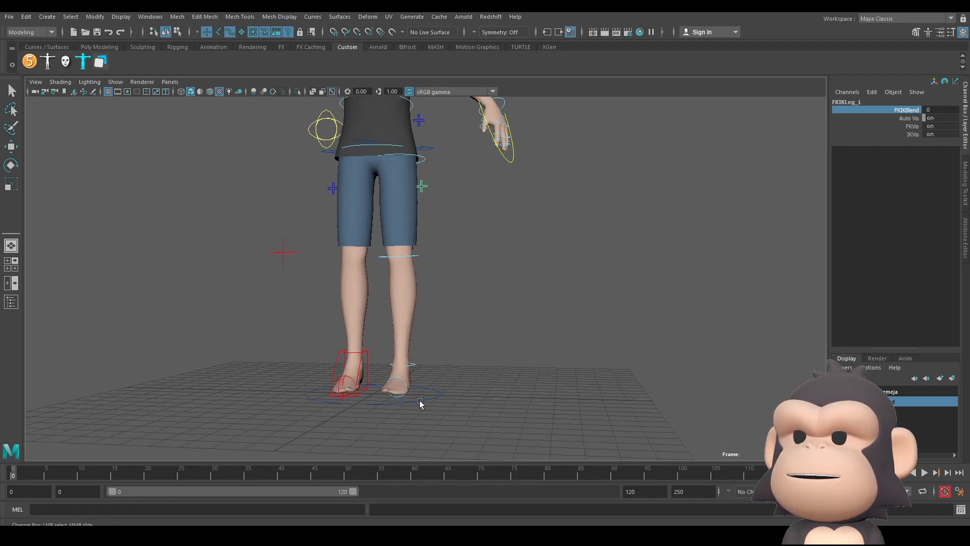
click(440, 147)
alt+drag(454, 260, 391, 292)
click(404, 257)
key(e)
alt+drag(391, 292, 432, 277)
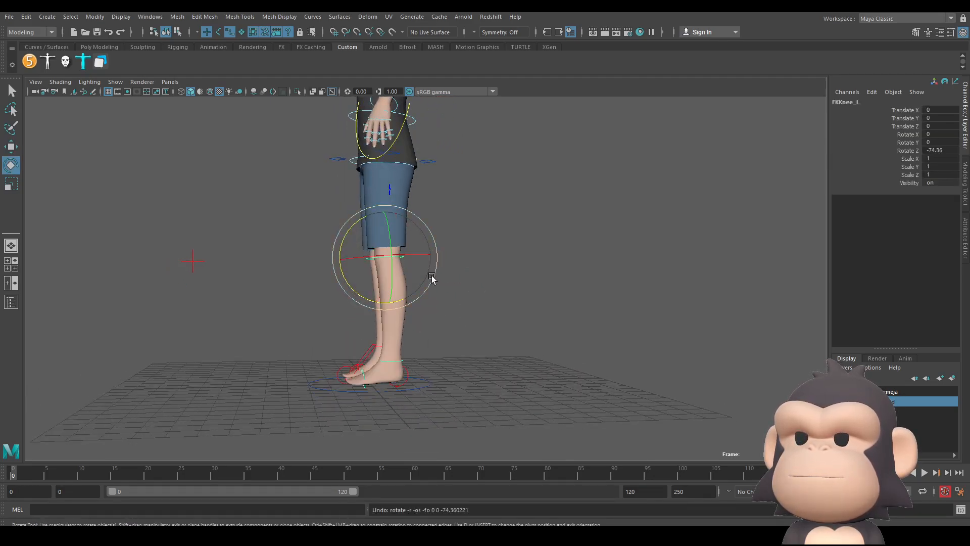
Step: Lower the body by moving the RootX_M control down to about -3.982 in Translate Y
alt+drag(377, 196, 464, 205)
click(433, 162)
click(432, 150)
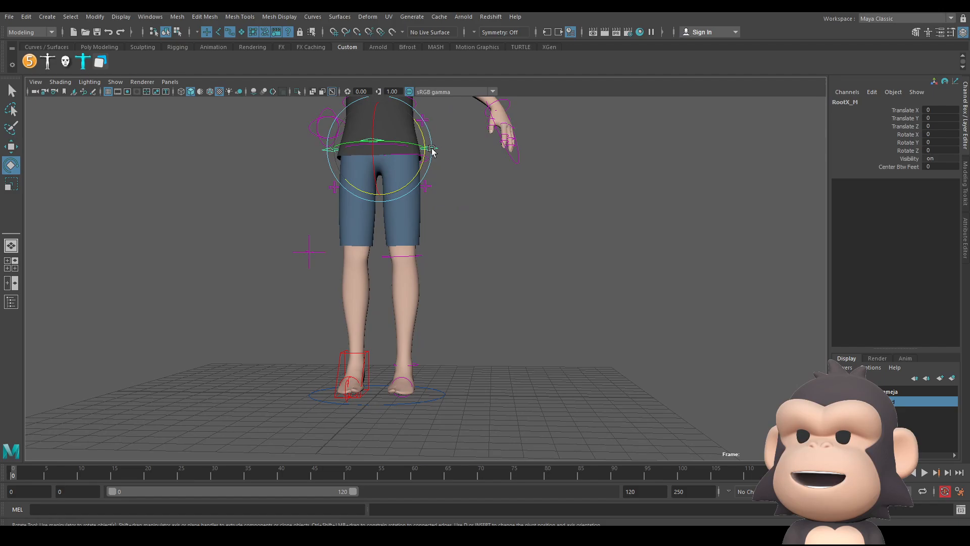
key(w)
drag(386, 122, 382, 217)
scroll(509, 316, down, 5)
alt+drag(511, 318, 411, 265)
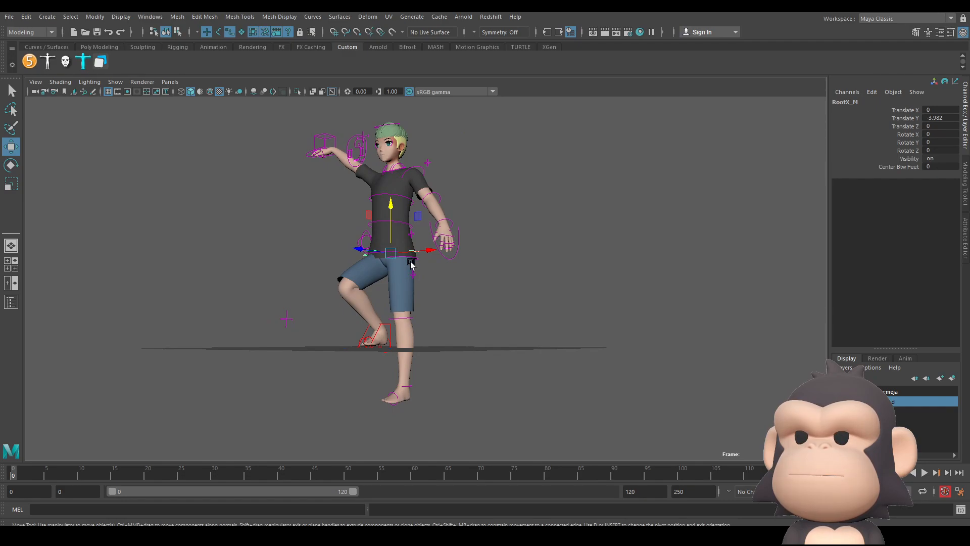
alt+drag(424, 323, 400, 299)
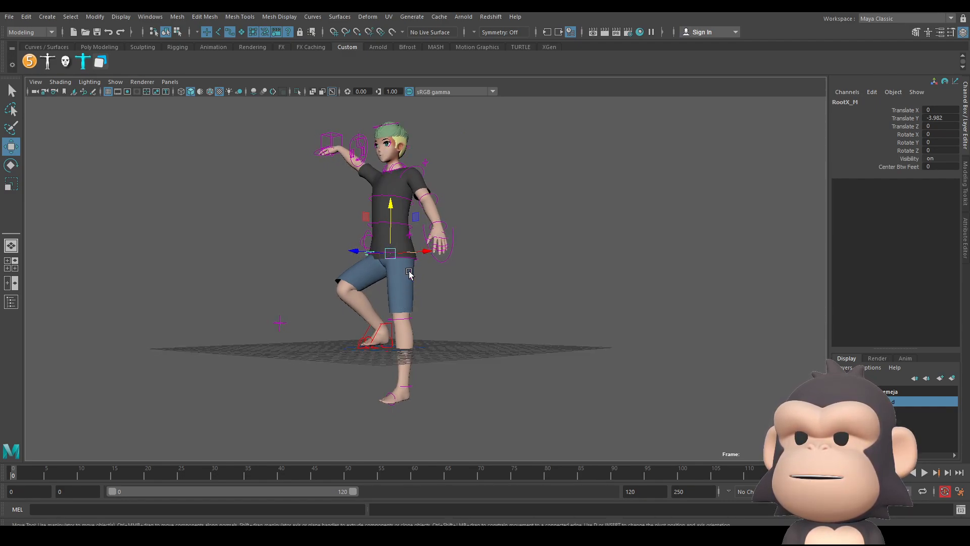
Step: Try swinging the left leg by rotating the FKHip_L control, undo the rotations and deselect the control
click(407, 278)
key(e)
drag(379, 288, 359, 252)
key(ctrl+z)
alt+drag(264, 314, 364, 338)
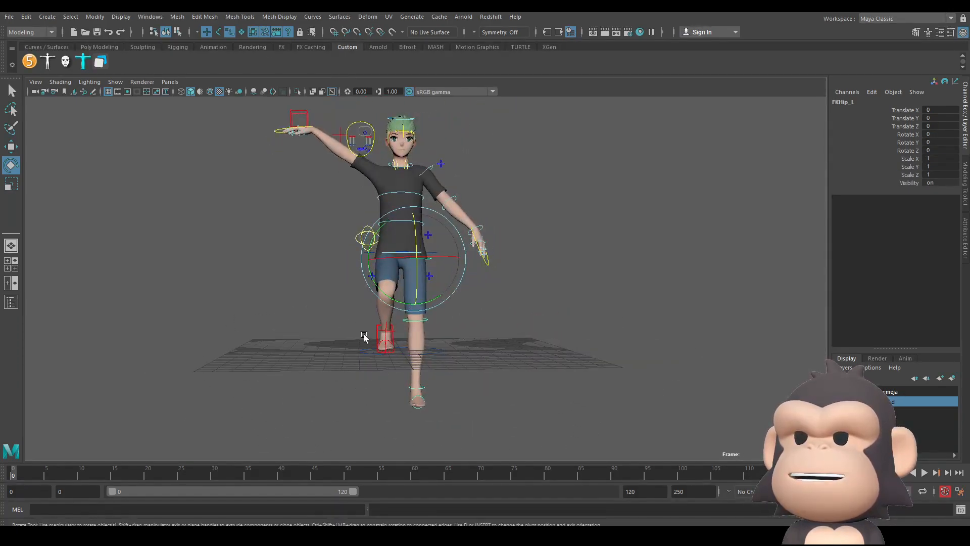
alt+drag(487, 347, 462, 307)
key(ctrl+z)
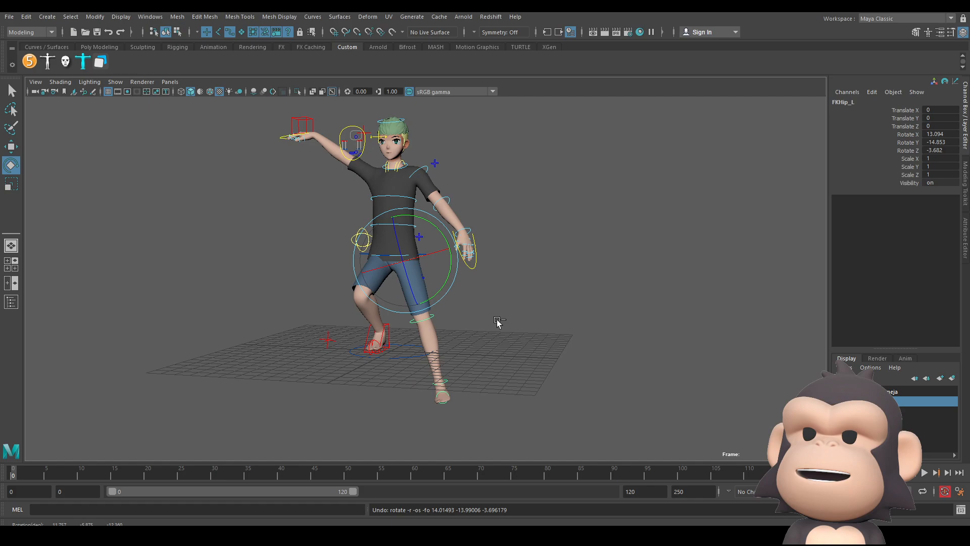
alt+drag(550, 320, 453, 330)
alt+middle_drag(413, 322, 418, 292)
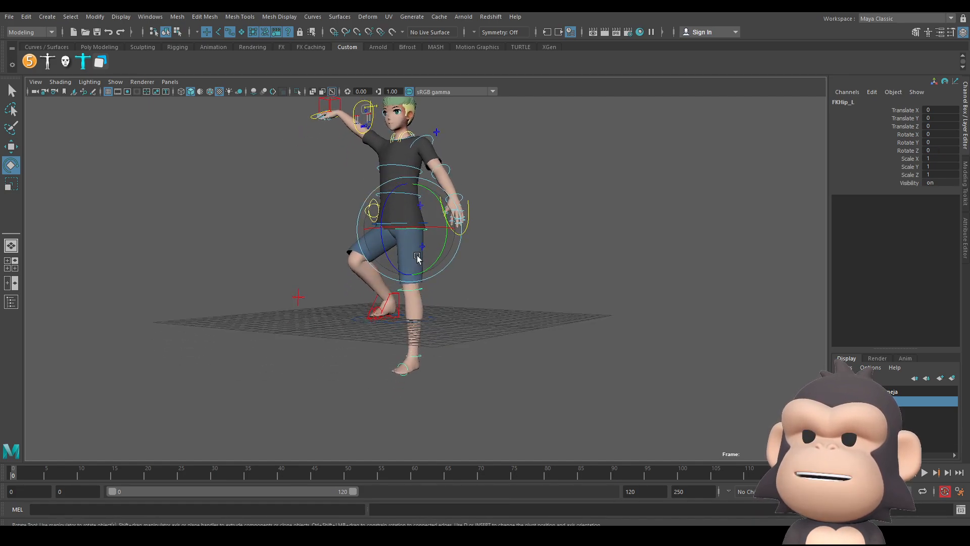
alt+drag(506, 236, 574, 247)
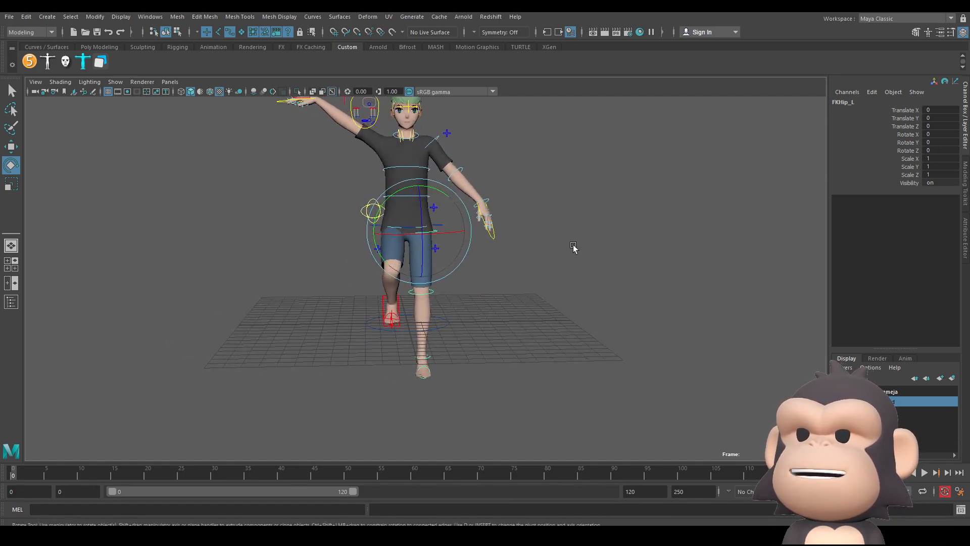
click(574, 247)
Step: Return the left leg to IK by setting FKIKBlend to 10 on the FKIKLeg_L control
scroll(451, 261, up, 3)
click(441, 237)
click(907, 109)
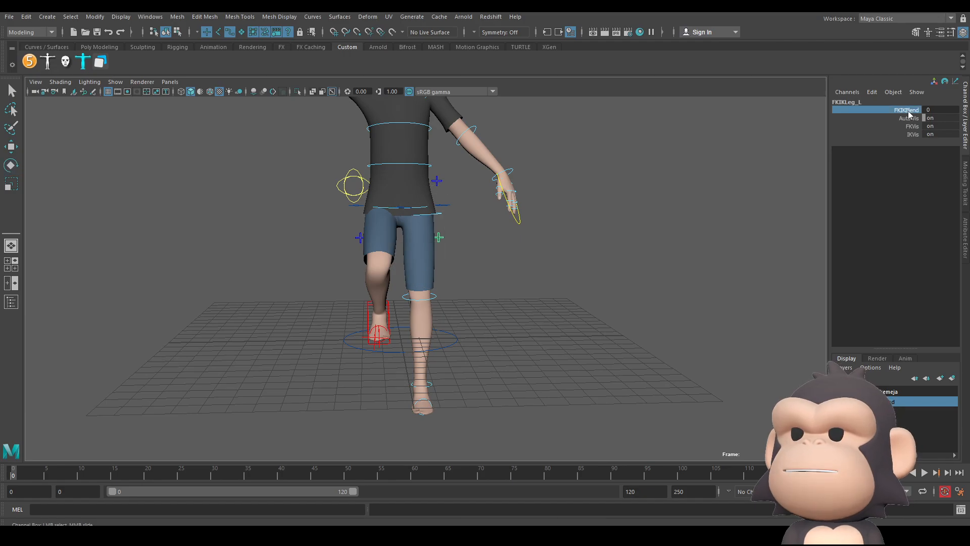
middle_drag(556, 187, 687, 192)
alt+drag(687, 191, 602, 232)
alt+middle_drag(602, 232, 544, 304)
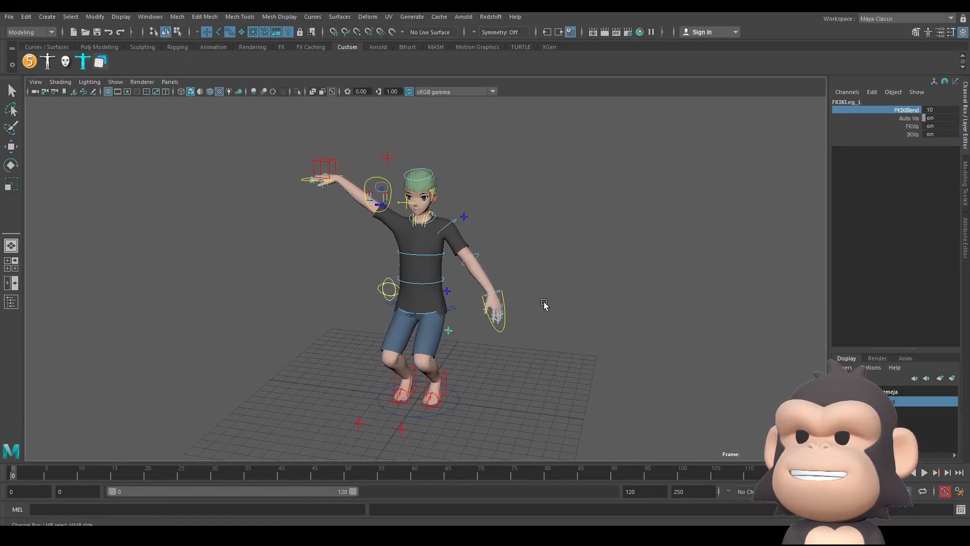
alt+drag(614, 284, 284, 186)
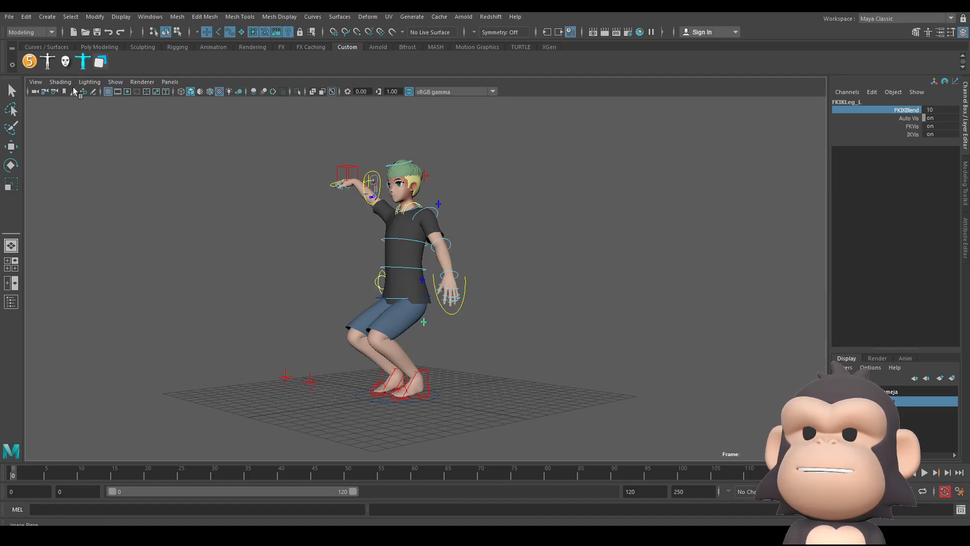
mouse_move(291, 218)
alt+mouse_down()
mouse_move(404, 229)
mouse_move(284, 231)
alt+mouse_up()
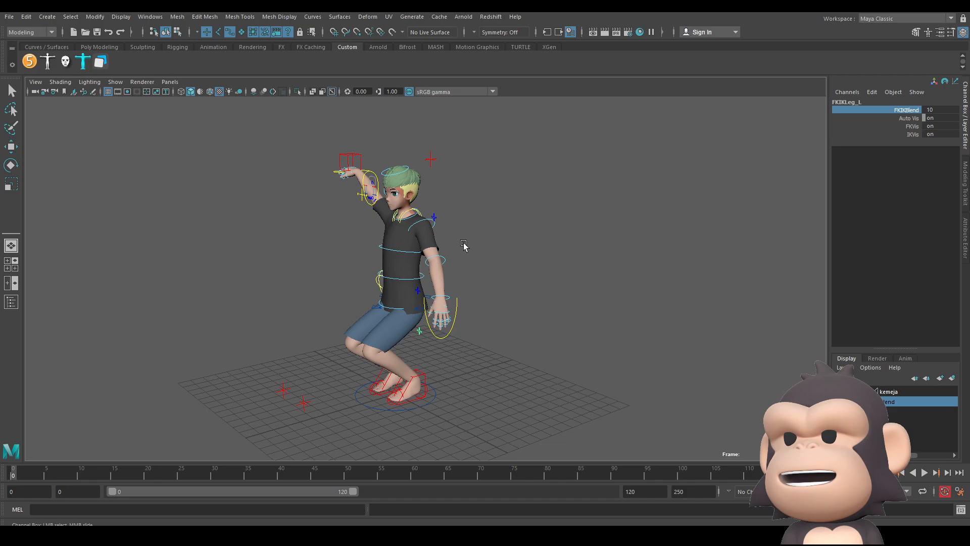
alt+drag(464, 246, 360, 225)
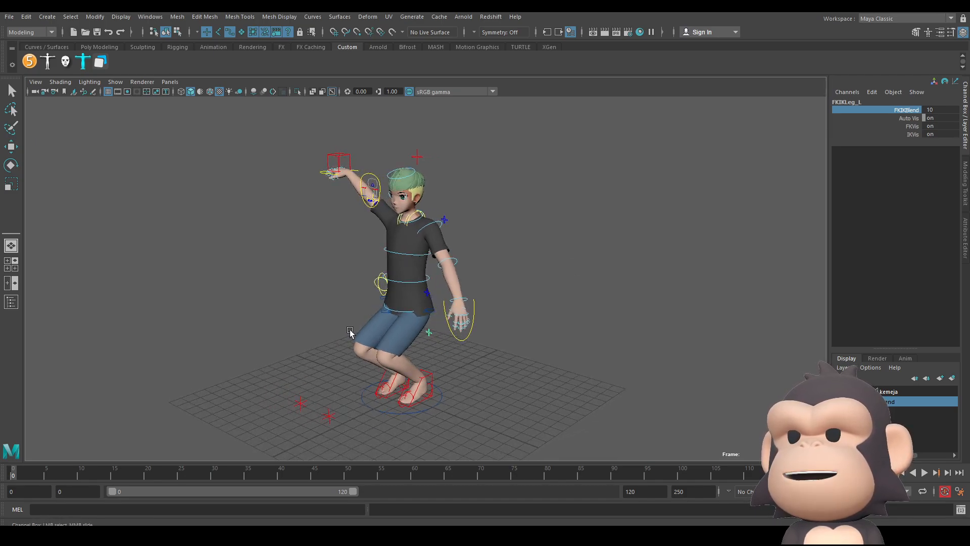